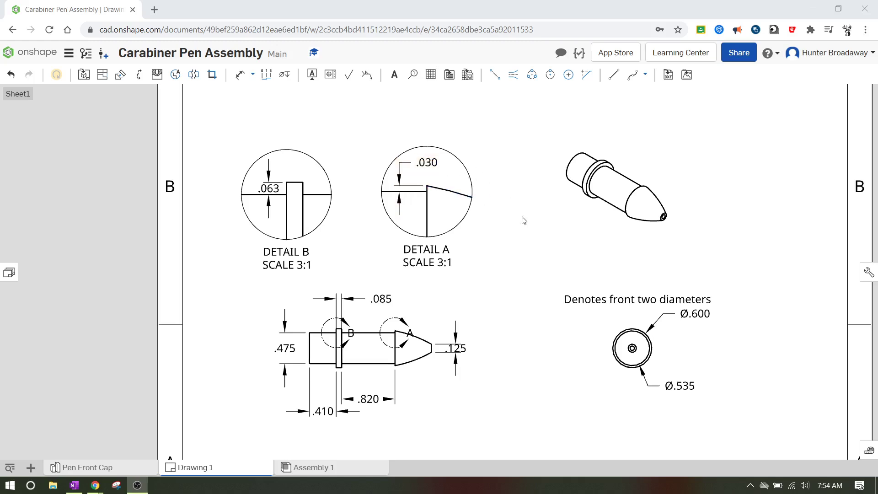
# Step: Inspect the Detail A and B views and the .063 and .475 dimensions on the drawing
pyautogui.click(395, 332)
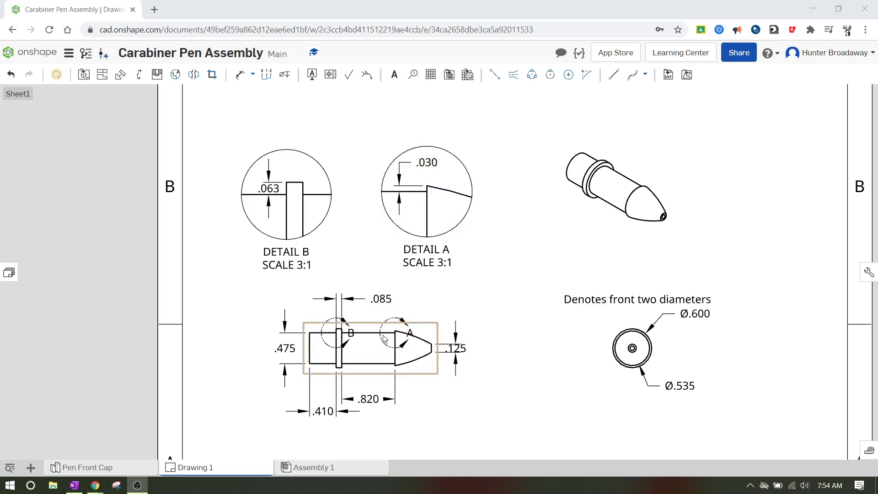
pyautogui.click(528, 294)
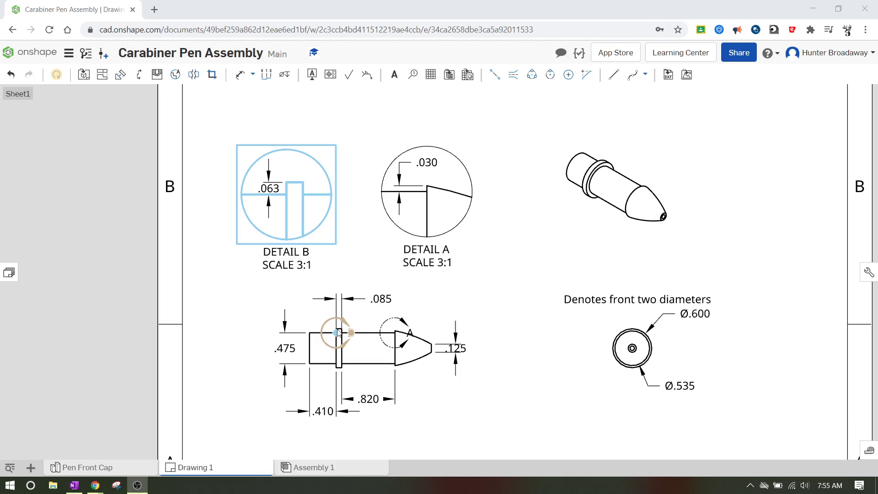
pyautogui.click(275, 191)
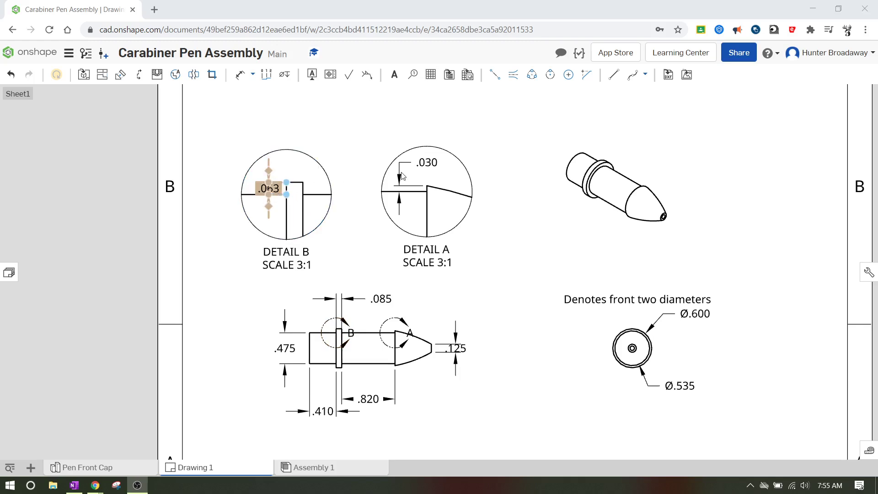
pyautogui.click(549, 265)
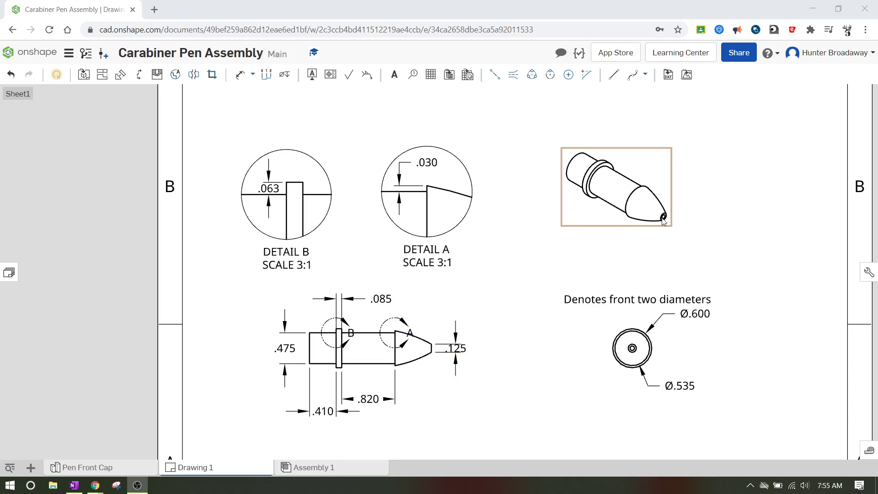
pyautogui.click(409, 333)
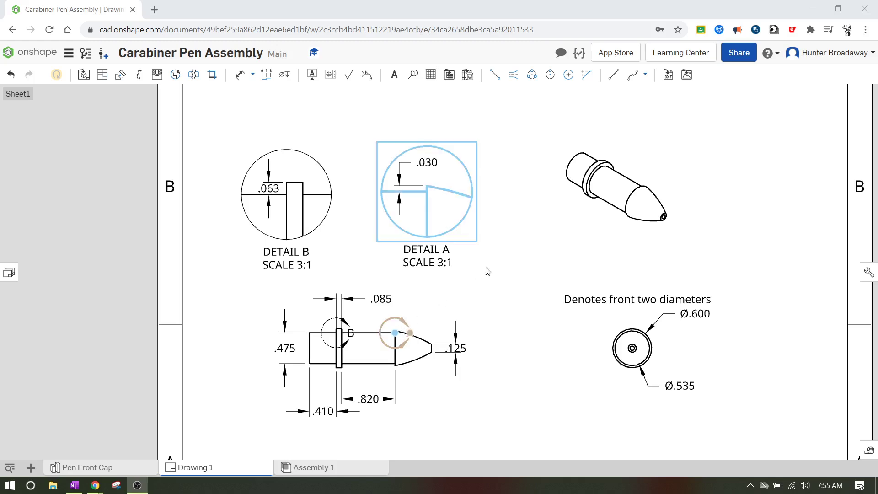
pyautogui.click(499, 264)
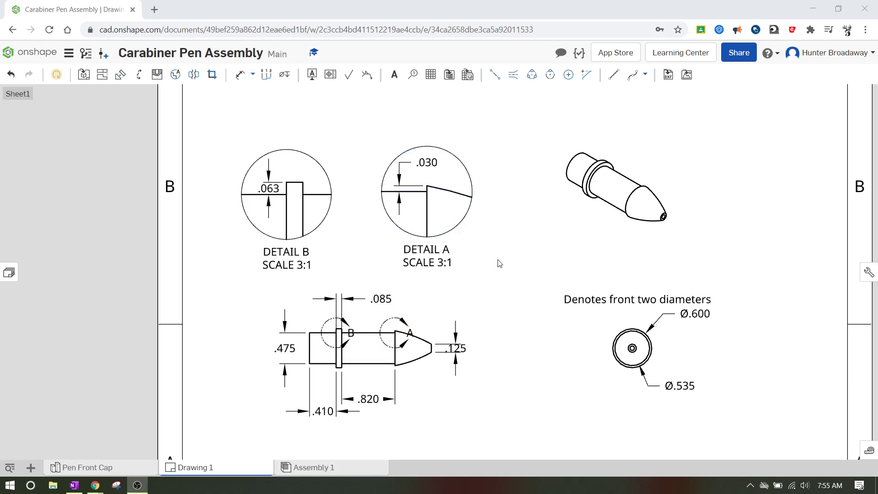
pyautogui.click(339, 333)
pyautogui.click(342, 333)
pyautogui.click(285, 348)
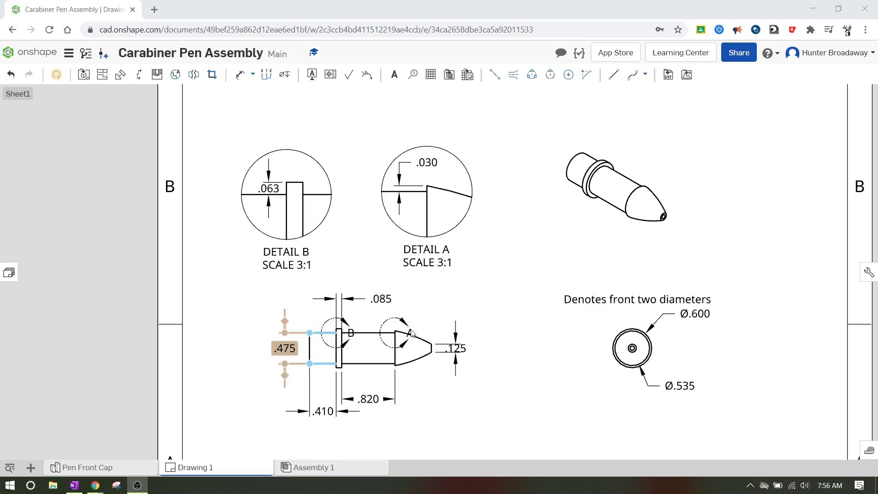
pyautogui.press('Escape')
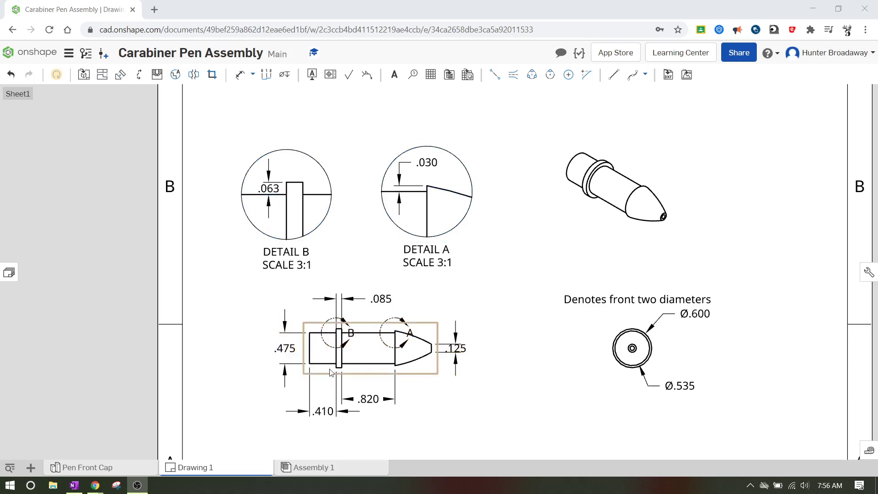
pyautogui.click(350, 354)
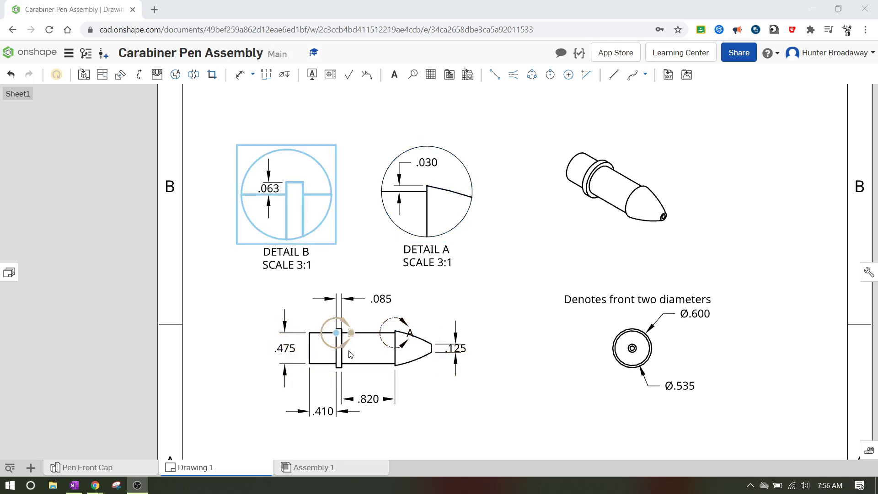
pyautogui.click(521, 373)
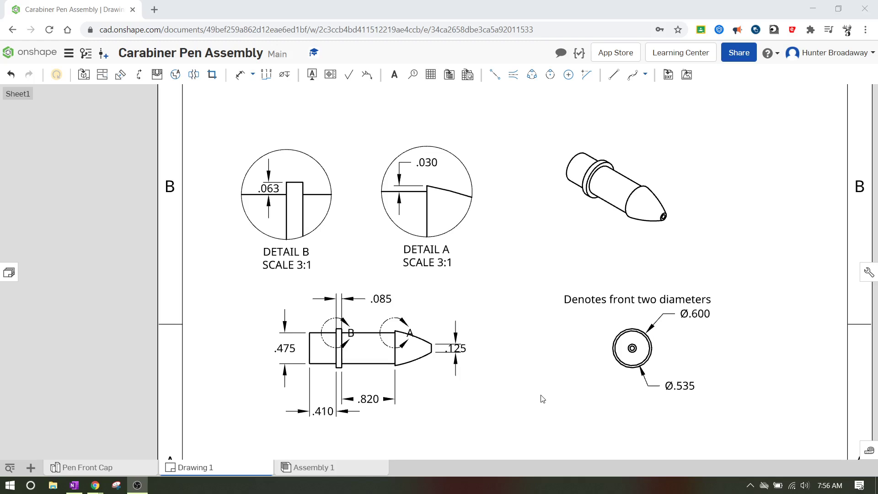
# Step: Add a new Part Studio and rename it 'Pen Cap'
pyautogui.click(31, 467)
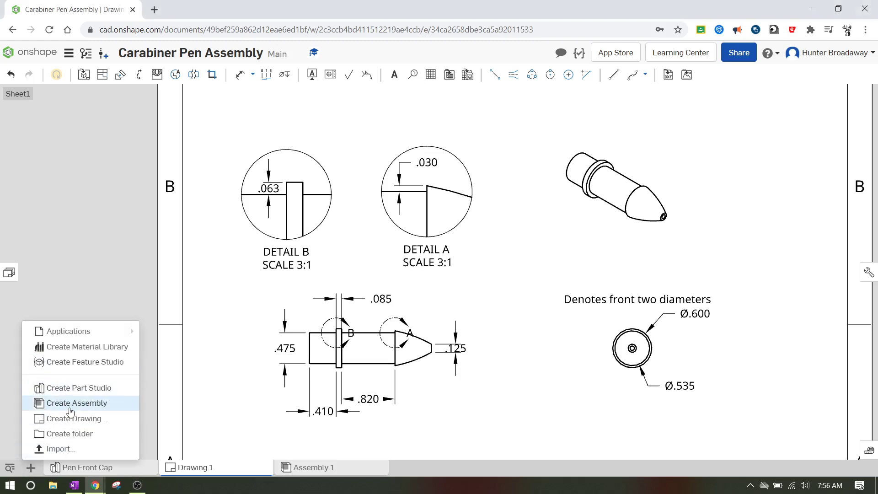
pyautogui.click(77, 389)
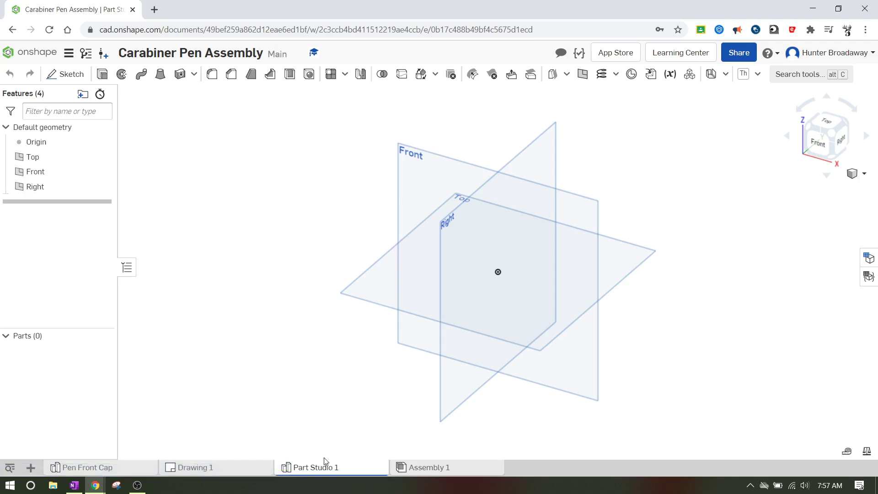
pyautogui.rightClick(323, 471)
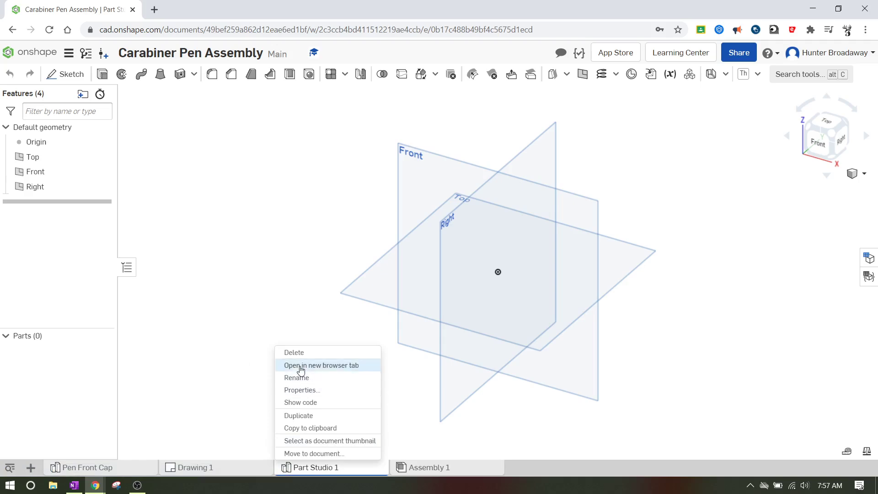
pyautogui.click(307, 378)
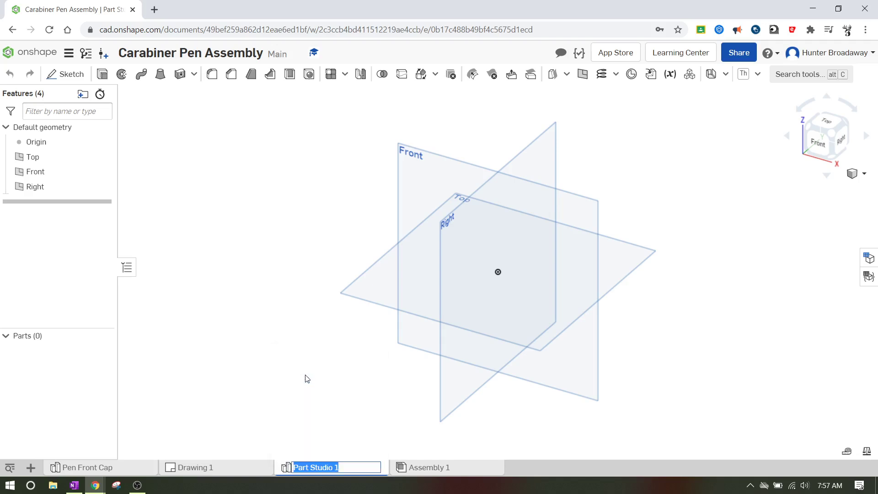
pyautogui.write('Pen Cap')
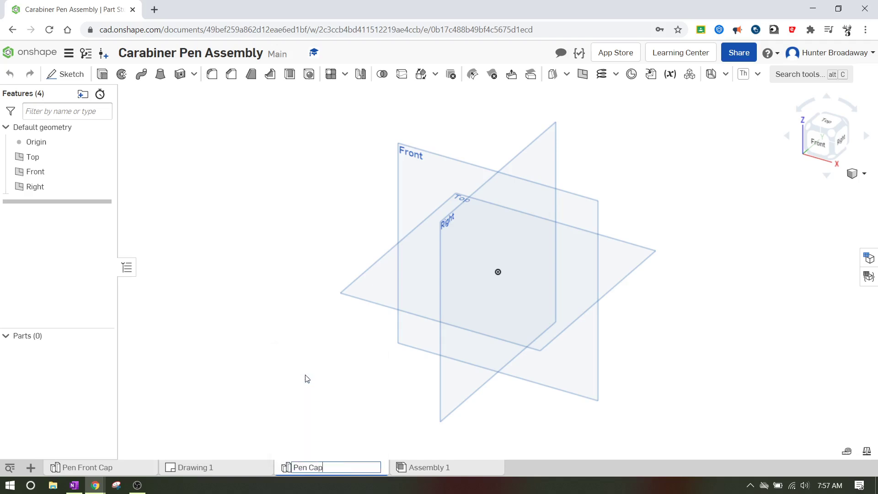
pyautogui.press('Return')
# Step: Switch to the Top view and start Sketch 1 on the Top plane
pyautogui.click(835, 123)
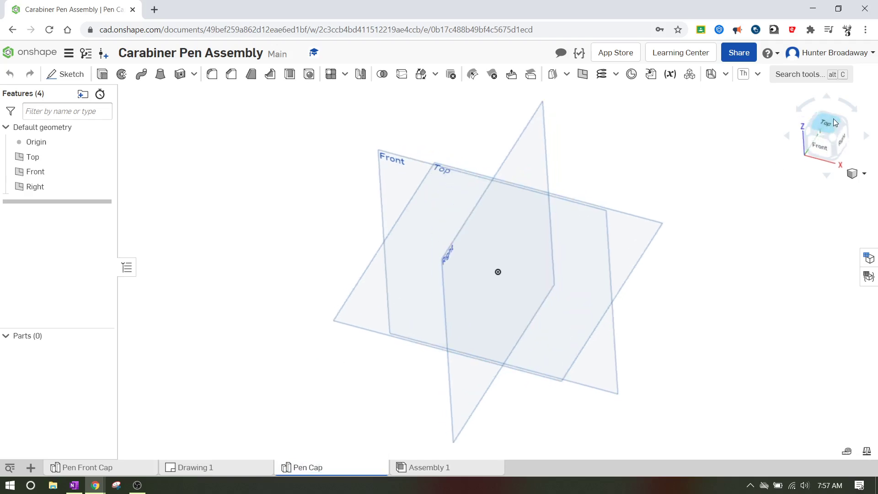
pyautogui.click(83, 78)
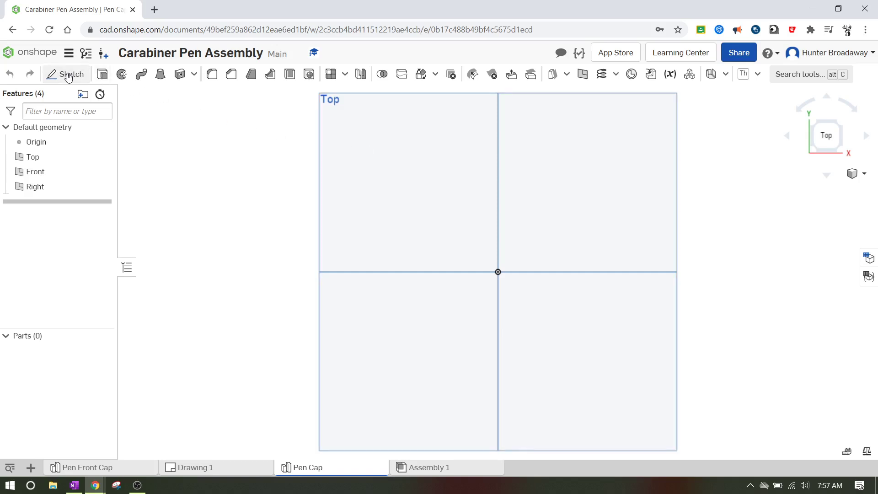
pyautogui.click(350, 99)
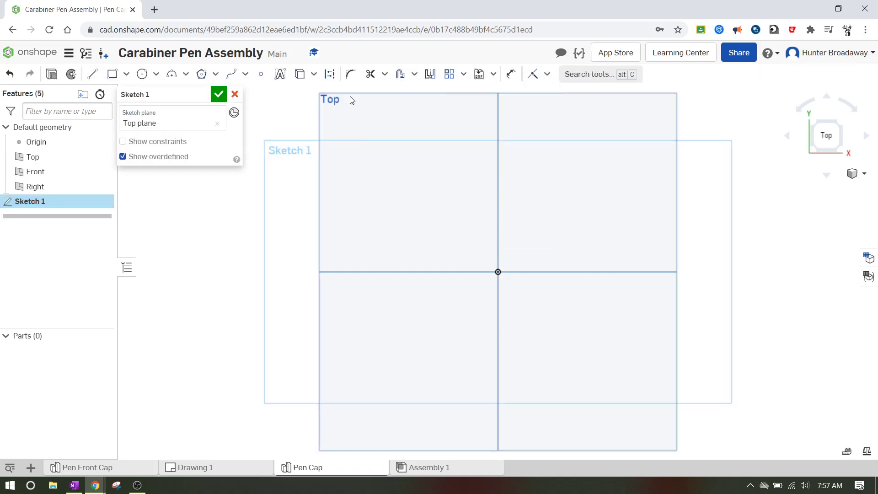
pyautogui.scroll(1, 485, 293)
pyautogui.scroll(2, 522, 285)
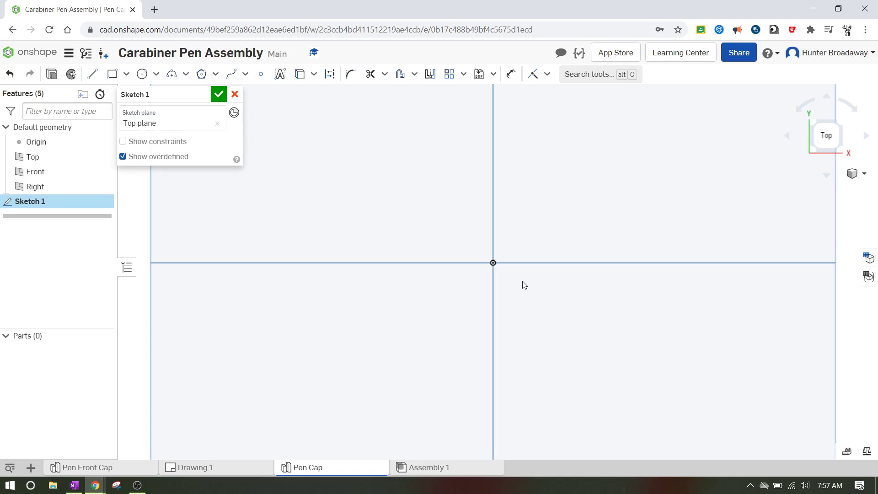
# Step: Zoom into the dimensioned front view on Drawing 1, then switch to Assembly 1
pyautogui.click(218, 471)
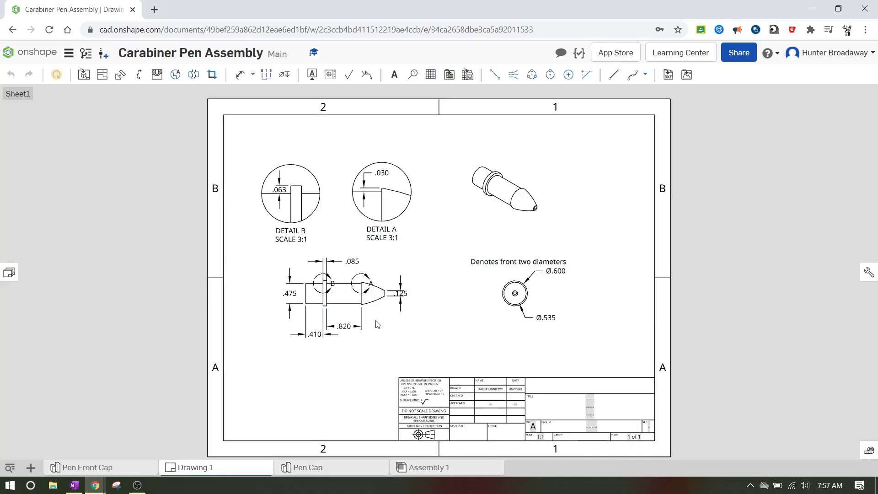
pyautogui.scroll(3, 397, 312)
pyautogui.scroll(2, 325, 302)
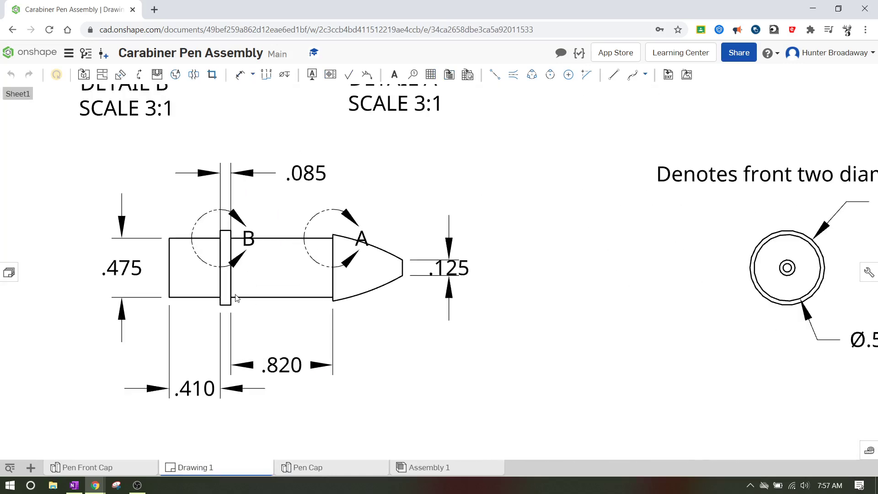
pyautogui.scroll(1, 237, 298)
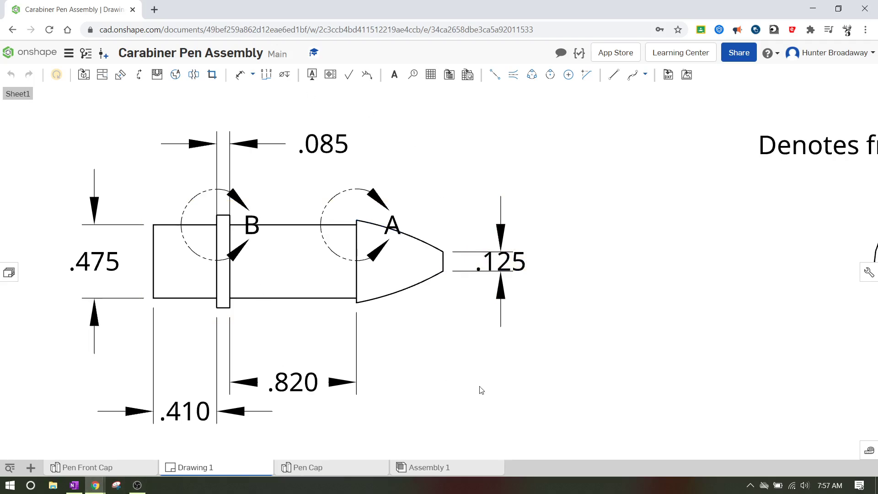
pyautogui.click(399, 467)
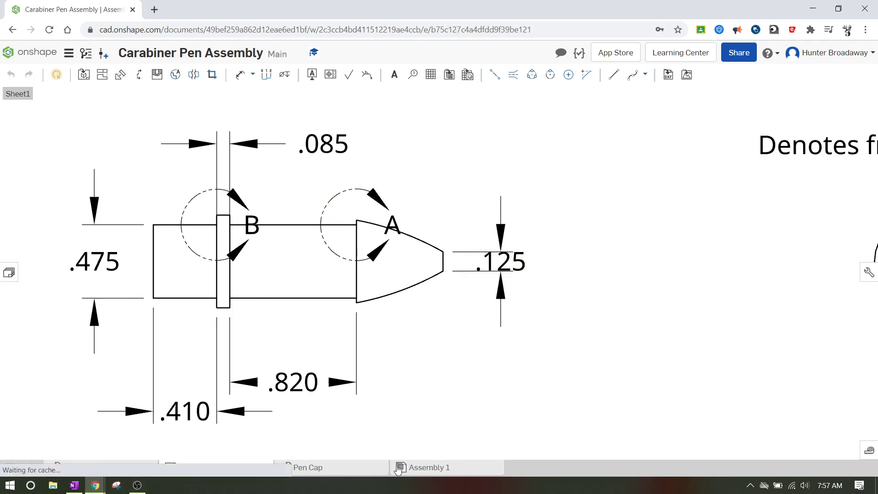
# Step: In the Pen Cap sketch, draw a vertical line up from the origin with length .125/2
pyautogui.click(340, 469)
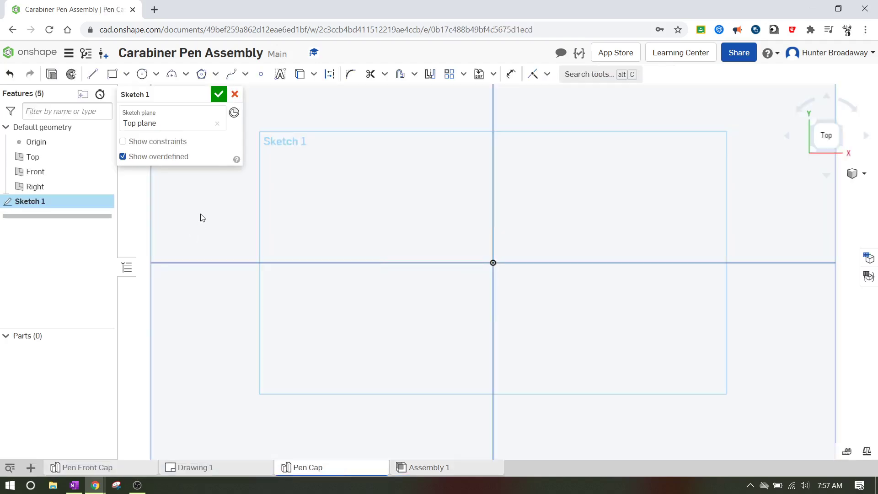
pyautogui.click(92, 73)
pyautogui.click(493, 263)
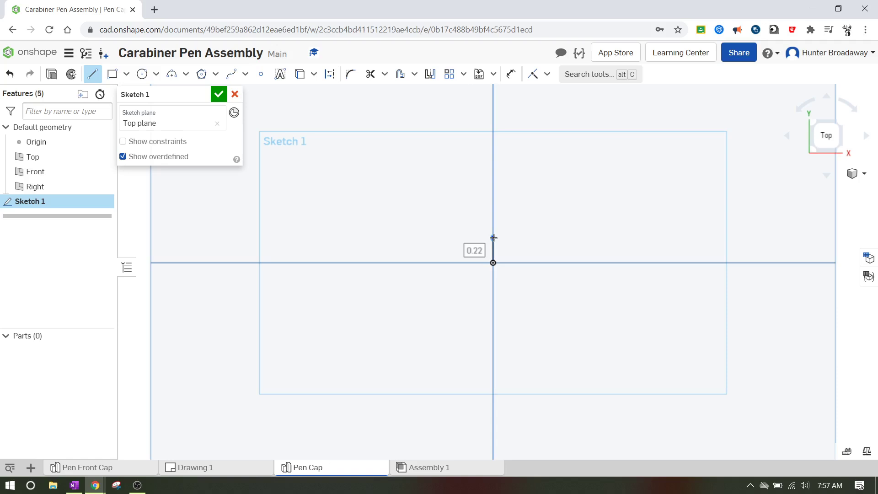
pyautogui.write('.125')
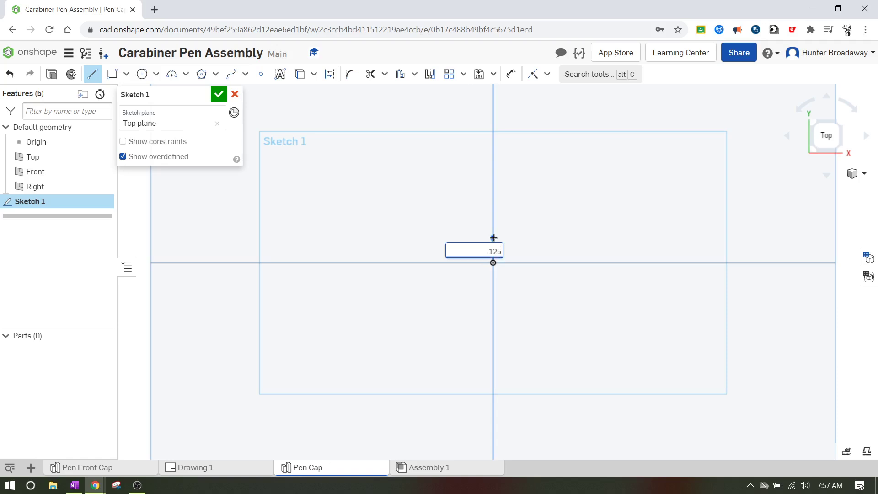
pyautogui.write('/2')
pyautogui.press('Return')
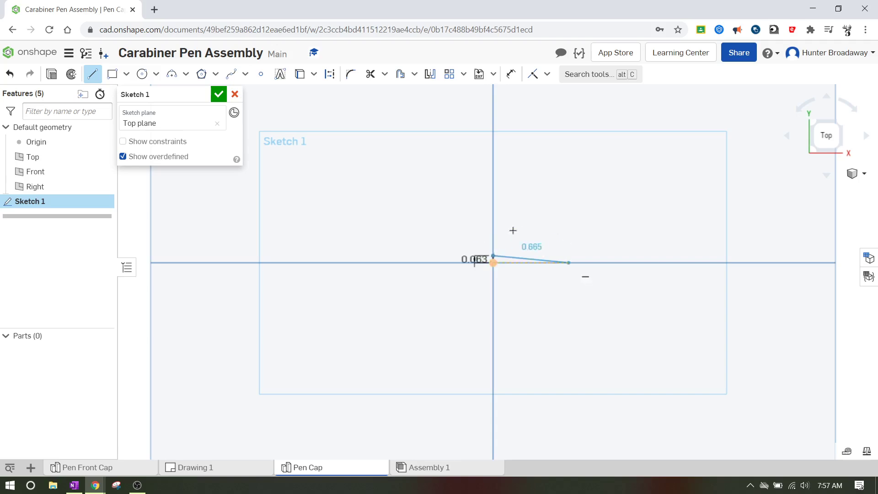
pyautogui.press('Escape')
pyautogui.scroll(5, 487, 293)
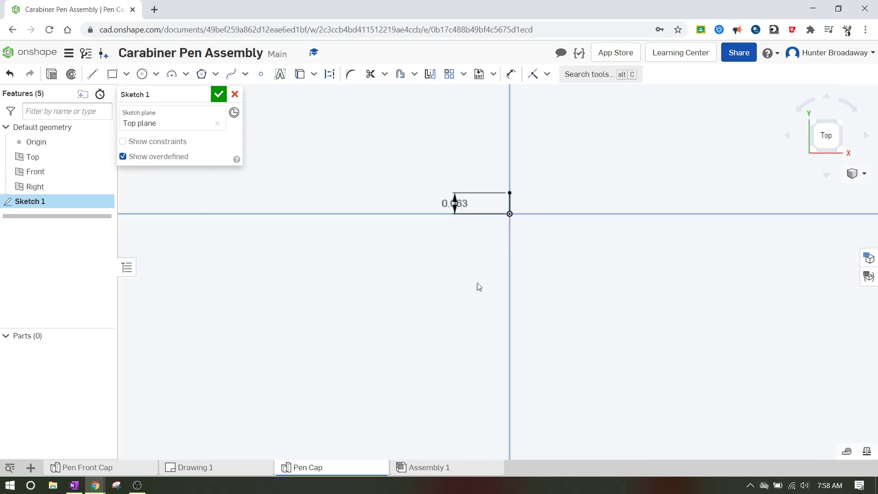
pyautogui.scroll(4, 488, 316)
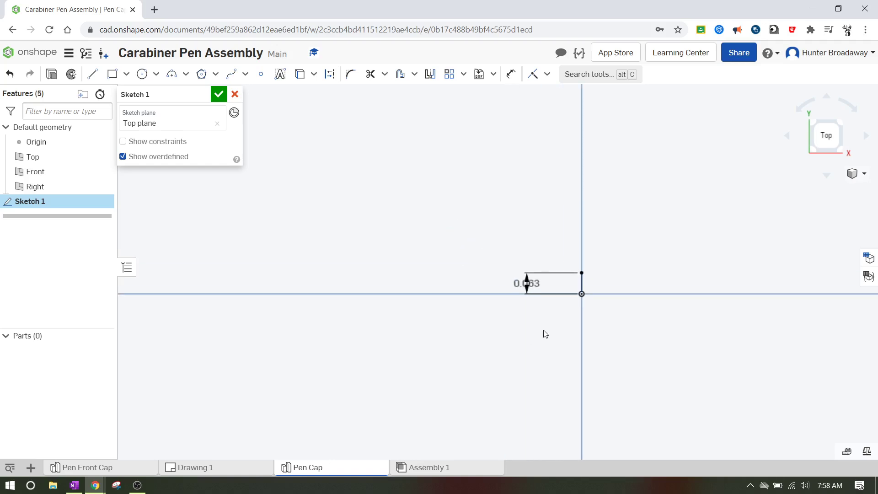
pyautogui.scroll(-2, 528, 323)
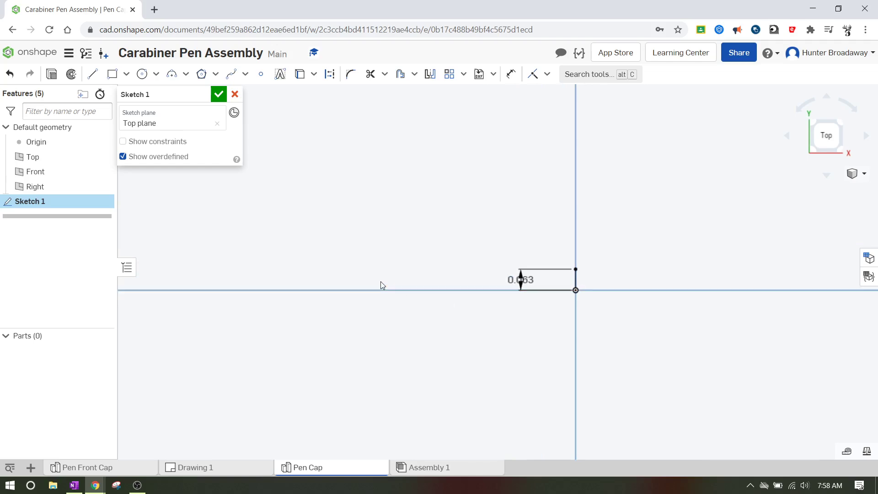
# Step: On Drawing 1, dimension the tip from the body edge to the tip vertex (.560)
pyautogui.click(213, 467)
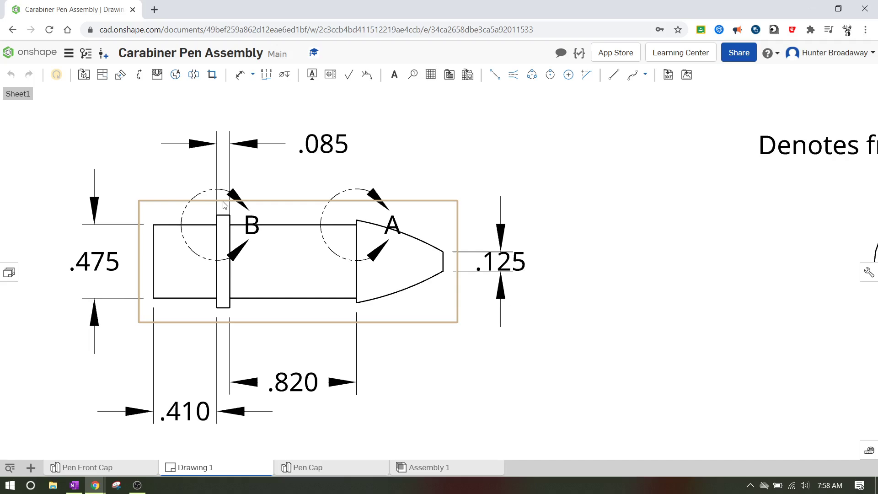
pyautogui.press('d')
pyautogui.click(359, 272)
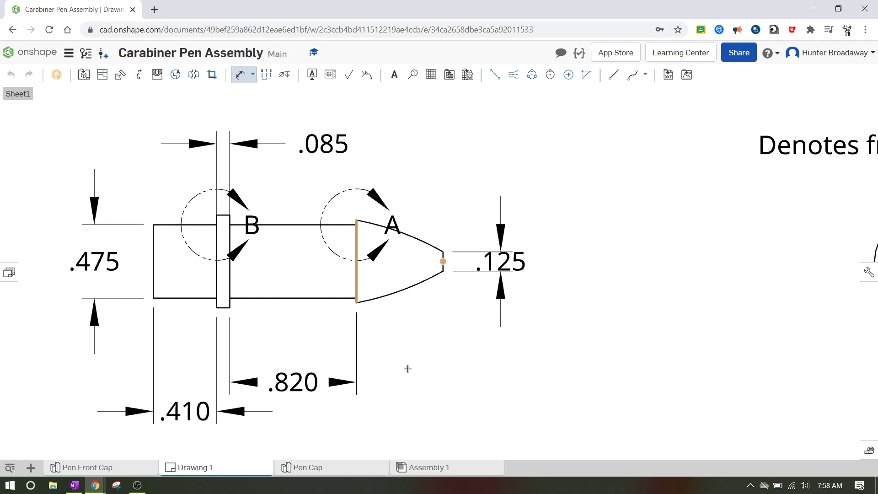
pyautogui.click(407, 368)
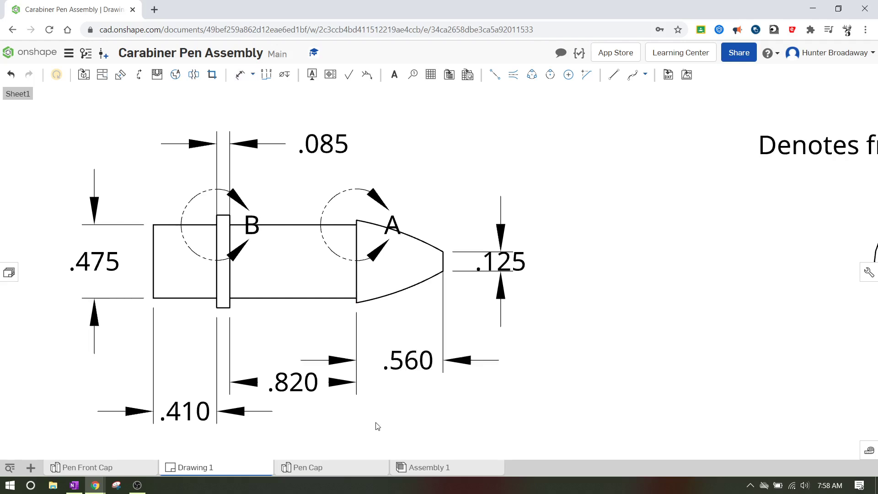
# Step: Draw a horizontal line from the sketch origin, entering 0.304 as its length
pyautogui.click(330, 471)
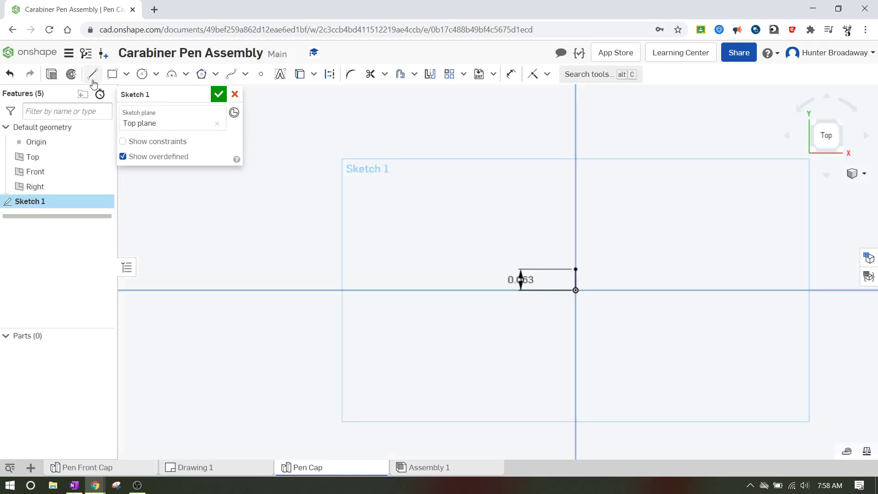
pyautogui.click(93, 74)
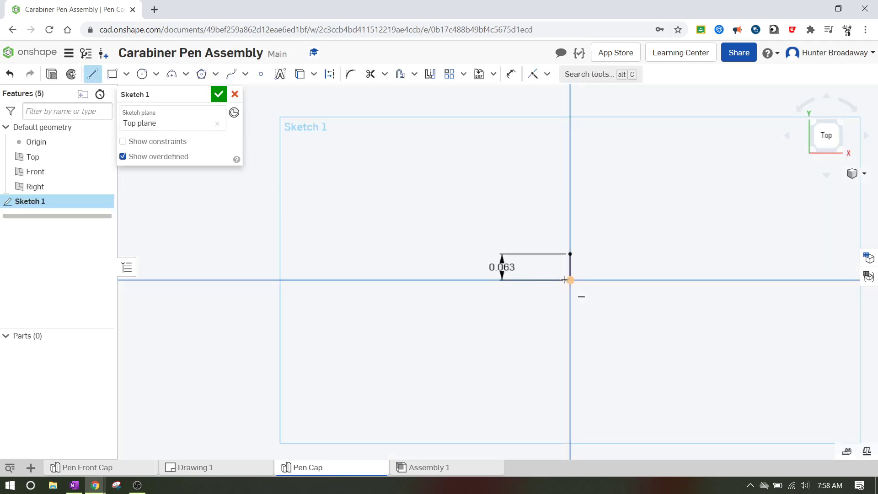
pyautogui.click(566, 279)
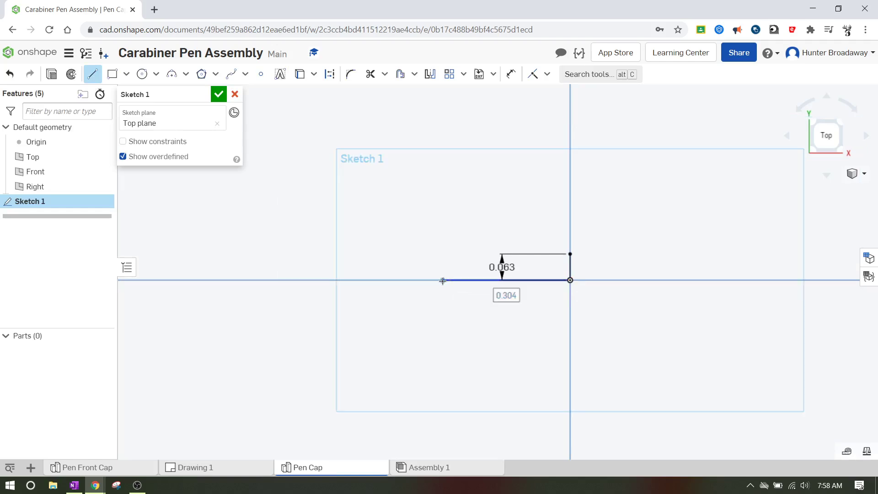
pyautogui.write('0.304')
pyautogui.press('Return')
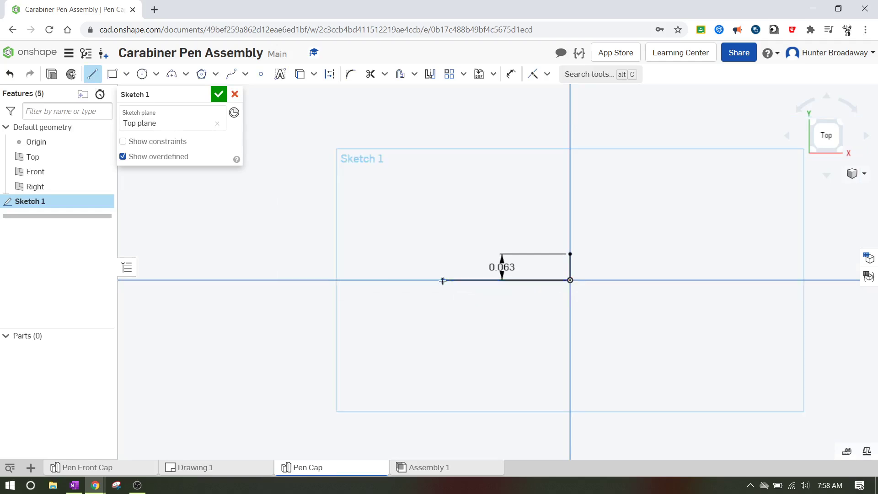
pyautogui.press('Escape')
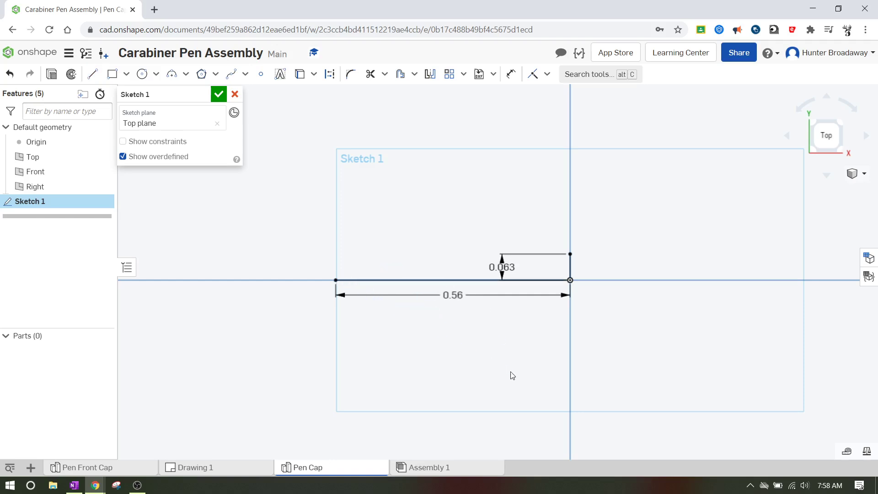
# Step: Look up the Ø.535 diameter dimension on Drawing 1
pyautogui.click(207, 468)
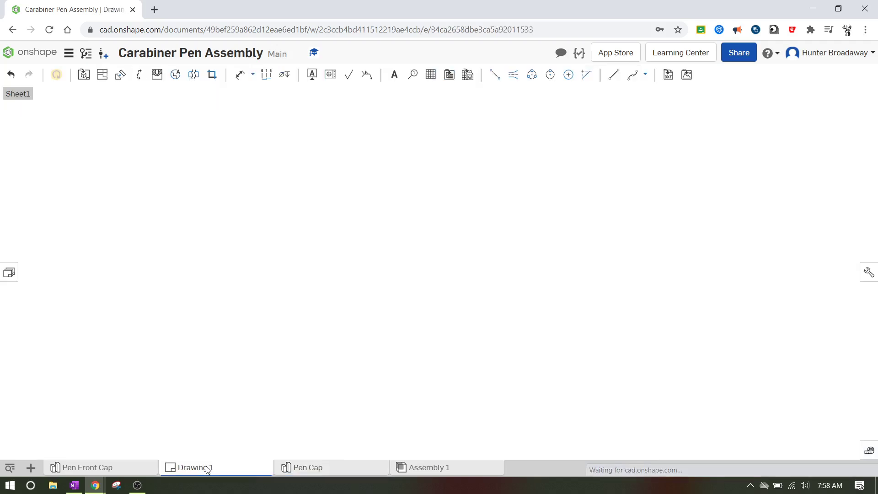
pyautogui.click(313, 468)
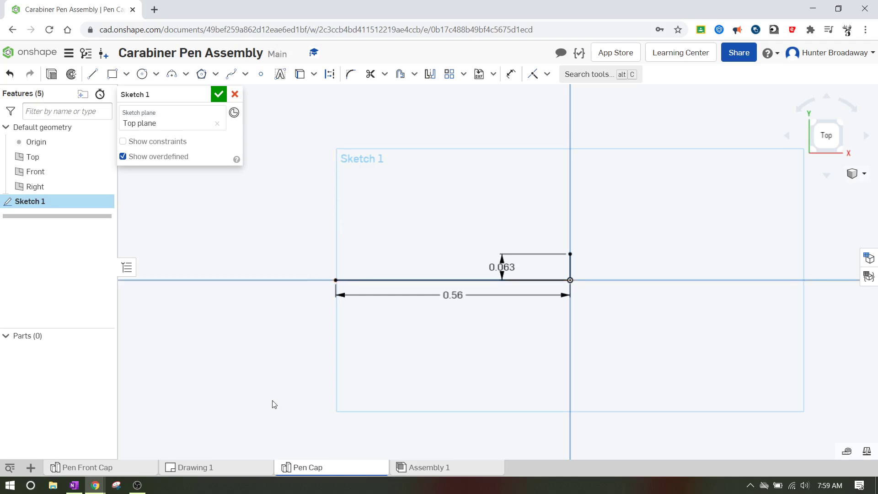
pyautogui.click(207, 468)
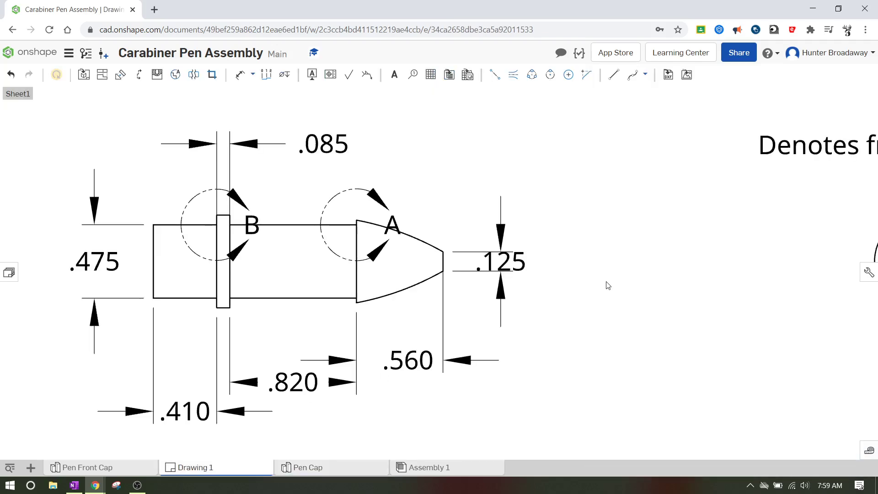
pyautogui.scroll(-3, 608, 285)
pyautogui.click(827, 319)
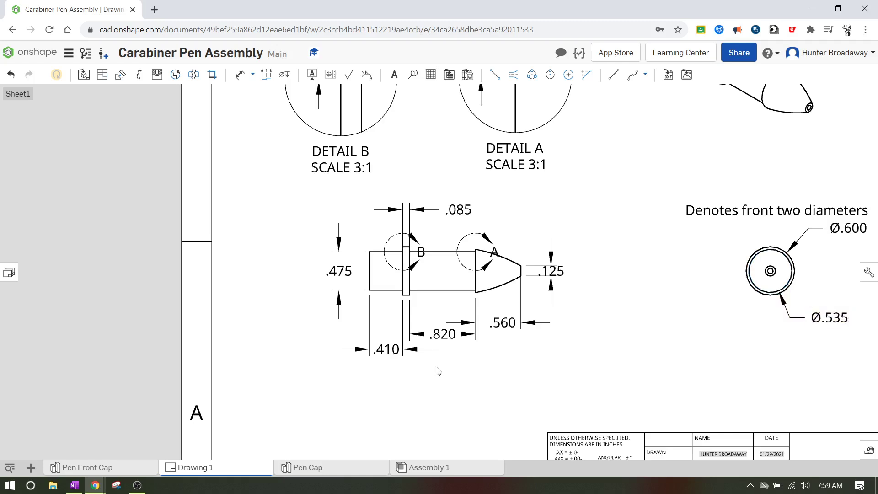
pyautogui.click(321, 469)
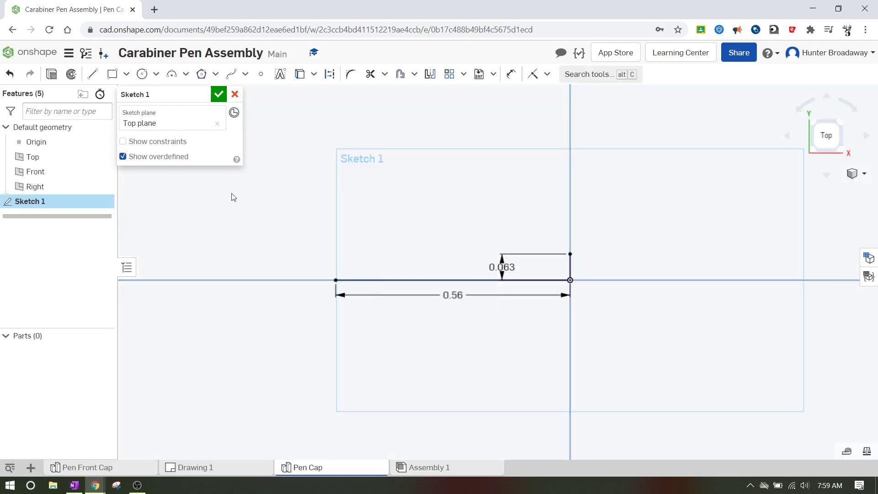
# Step: Draw a vertical line up from the horizontal line's left end with length .535/2
pyautogui.click(92, 75)
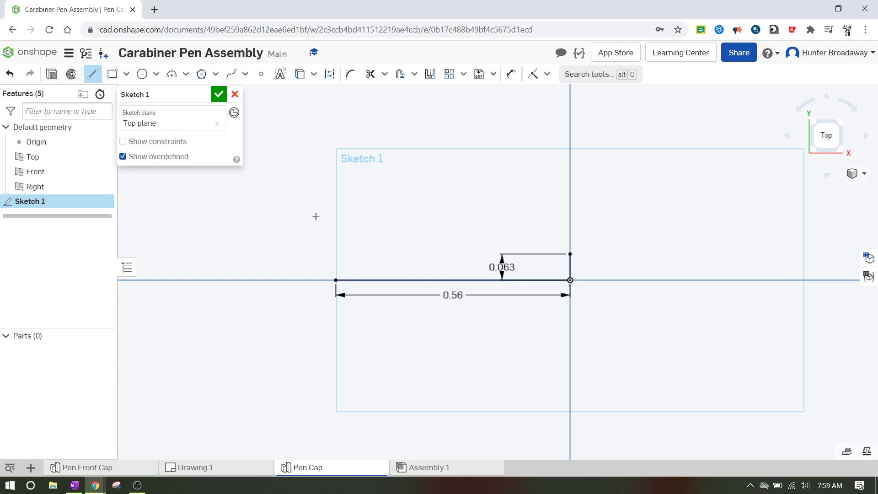
pyautogui.click(335, 280)
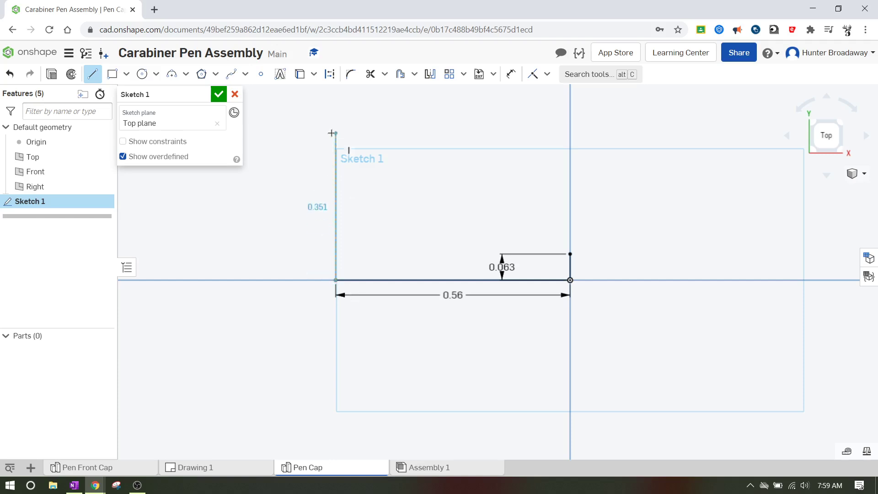
pyautogui.click(332, 133)
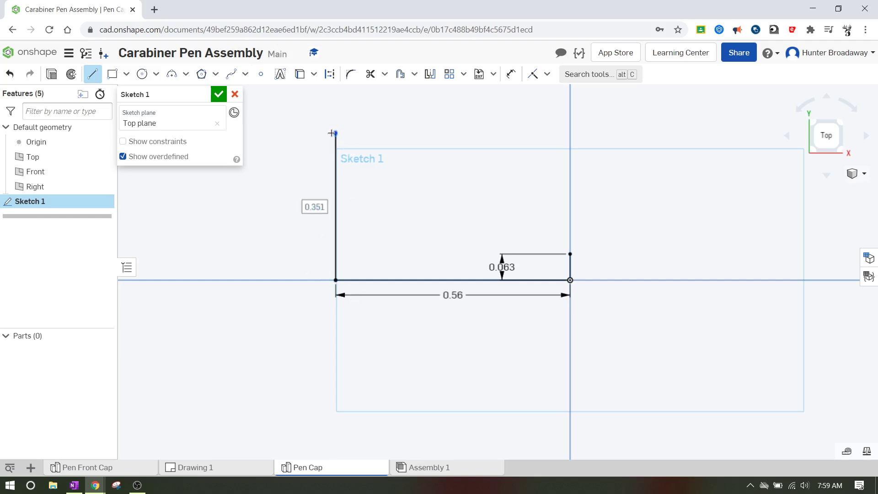
pyautogui.press('BackSpace')
pyautogui.write('.535')
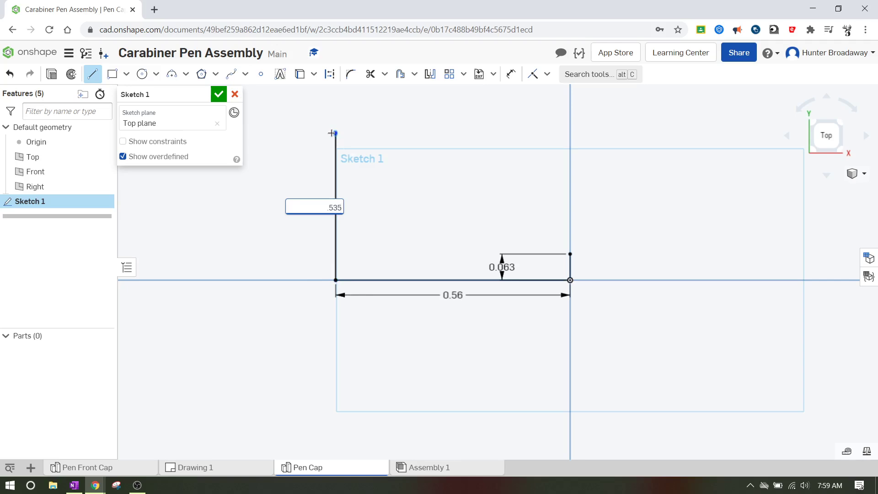
pyautogui.write('/2')
pyautogui.press('Return')
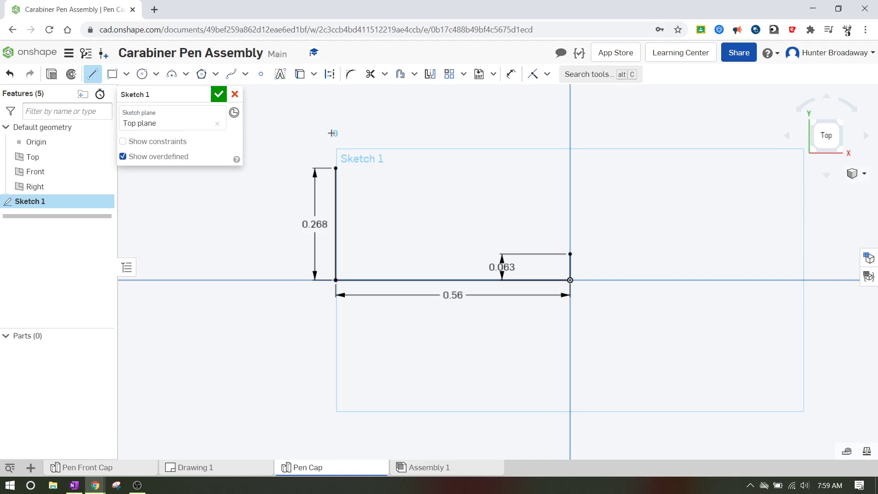
pyautogui.click(336, 169)
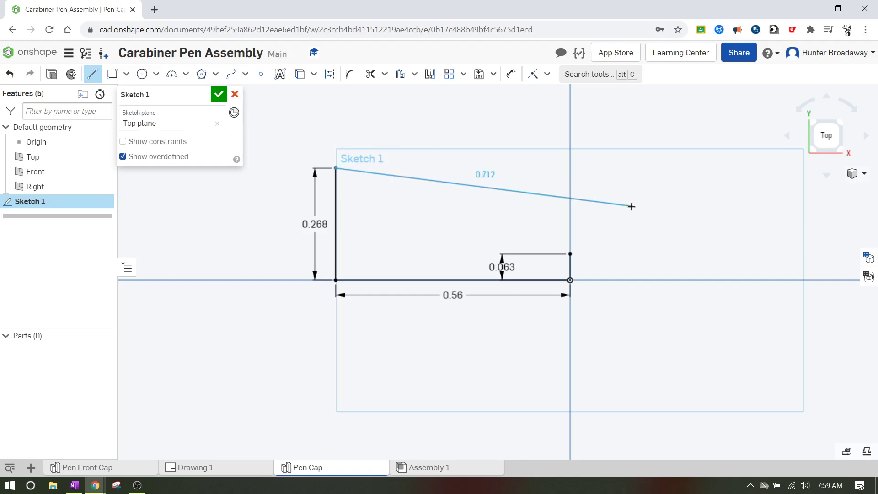
pyautogui.press('Escape')
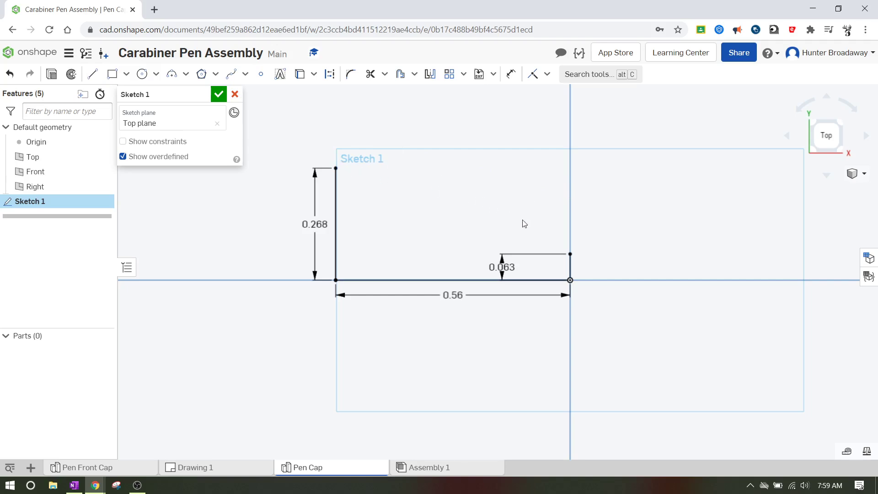
pyautogui.scroll(-3, 438, 196)
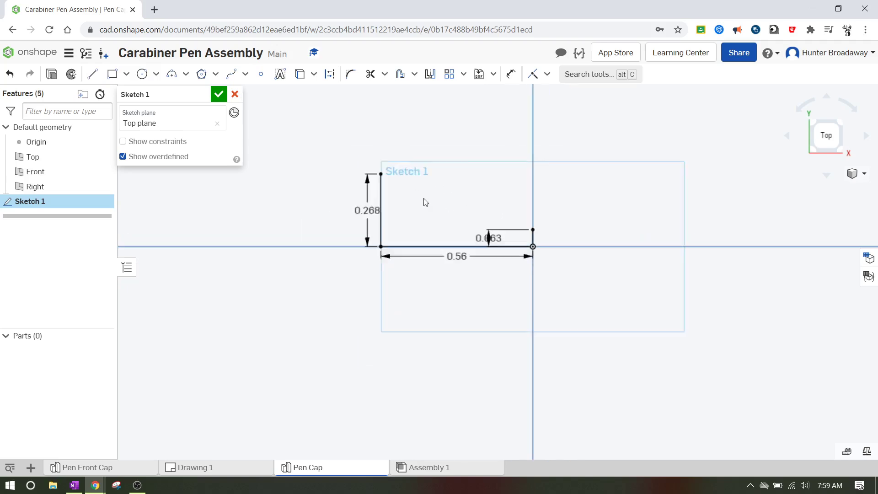
pyautogui.scroll(3, 424, 200)
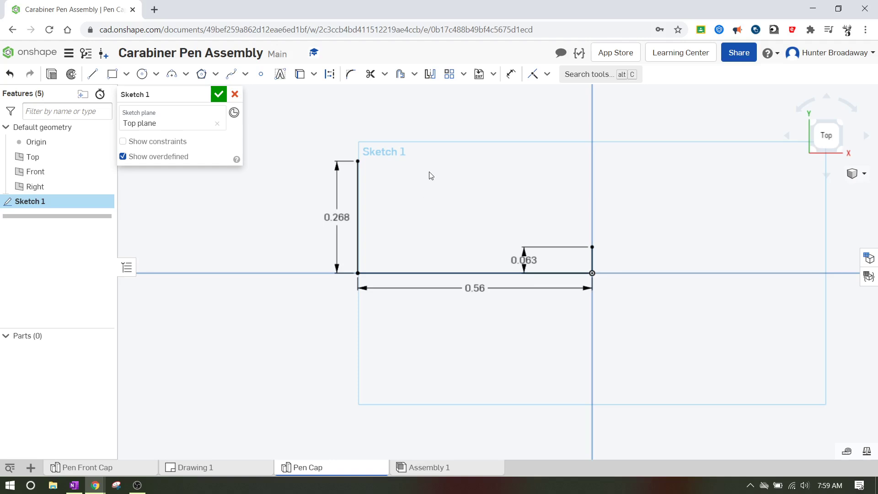
# Step: Close the profile with a 3-point arc from the vertical line's top to the short line's top
pyautogui.click(172, 74)
pyautogui.click(358, 160)
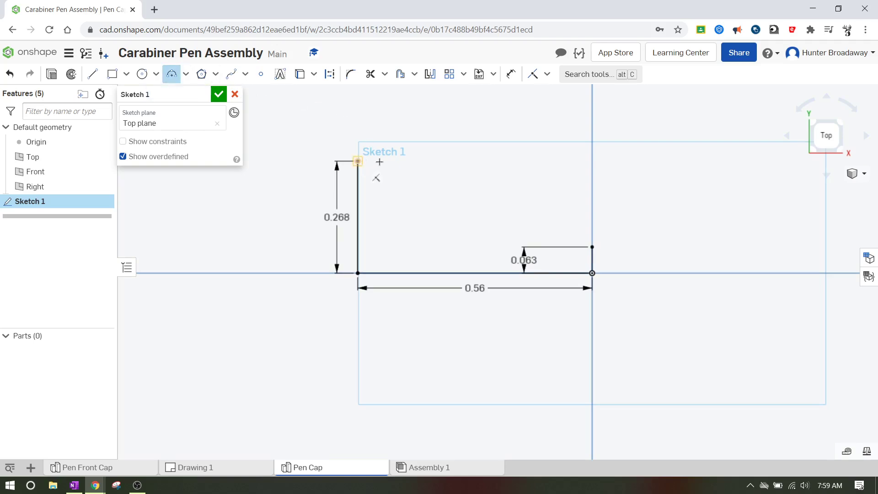
pyautogui.click(592, 247)
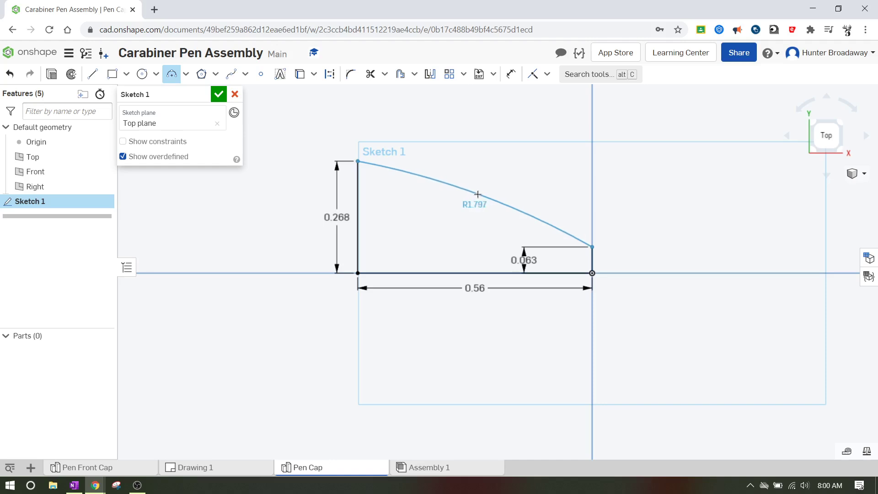
pyautogui.click(478, 194)
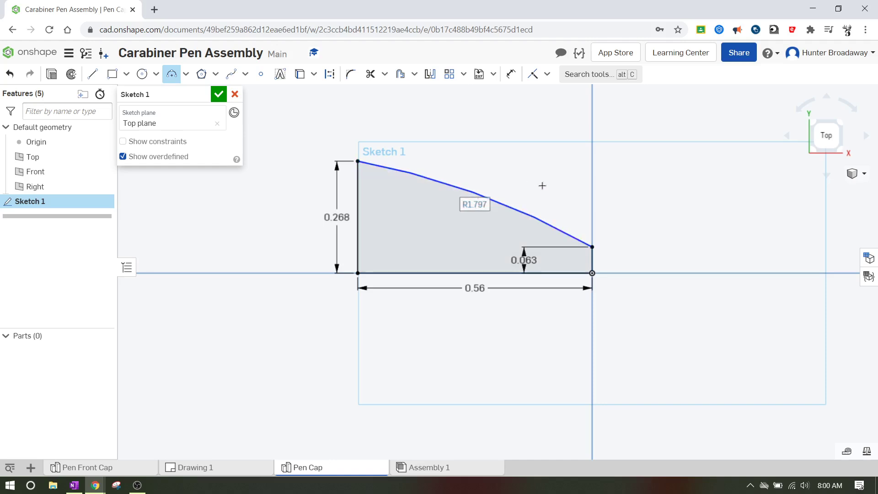
pyautogui.press('Escape')
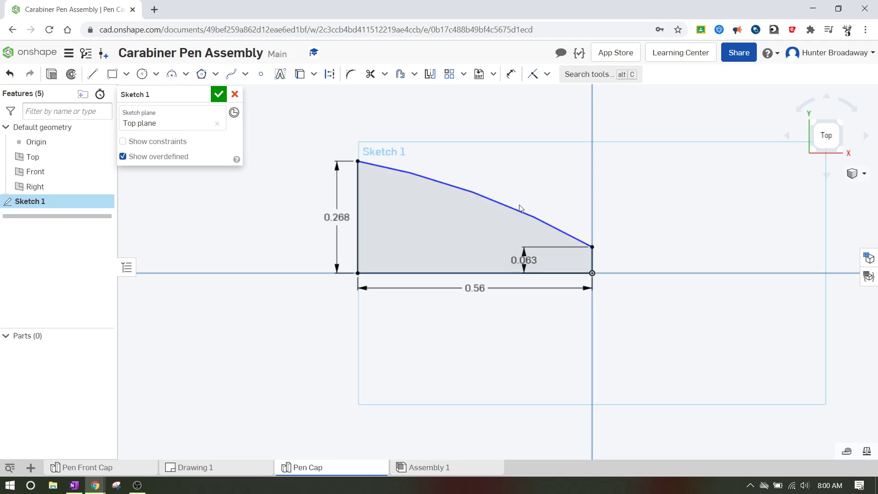
pyautogui.moveTo(262, 310); pyautogui.dragTo(300, 303, button='right')
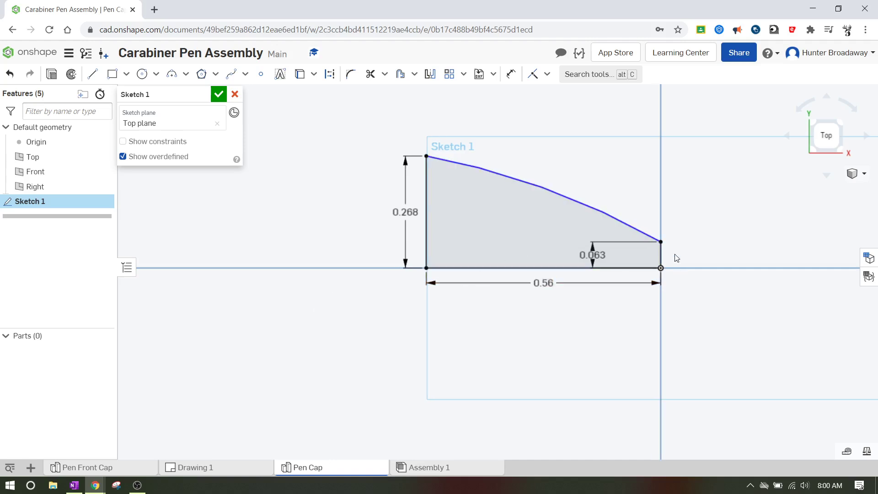
pyautogui.moveTo(353, 222); pyautogui.dragTo(470, 241, button='right')
pyautogui.scroll(-2, 470, 241)
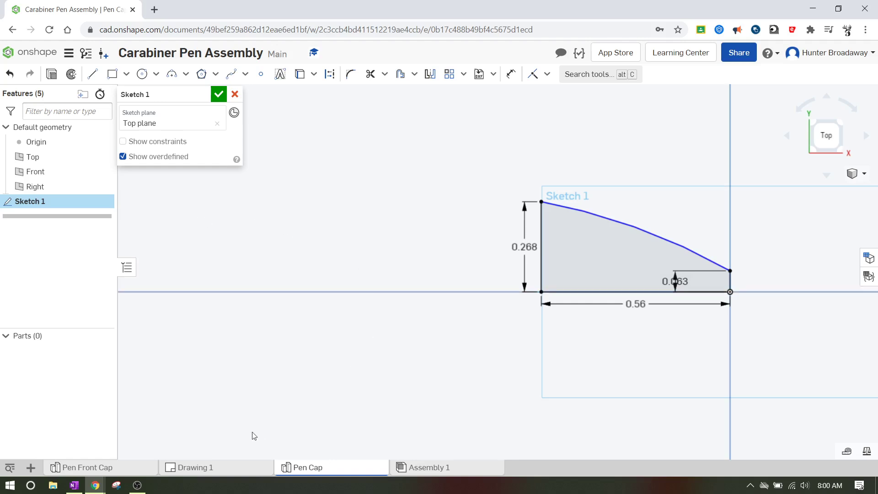
# Step: Read the .410 dimension and detail views on Drawing 1, then go back to the Pen Cap sketch
pyautogui.click(215, 468)
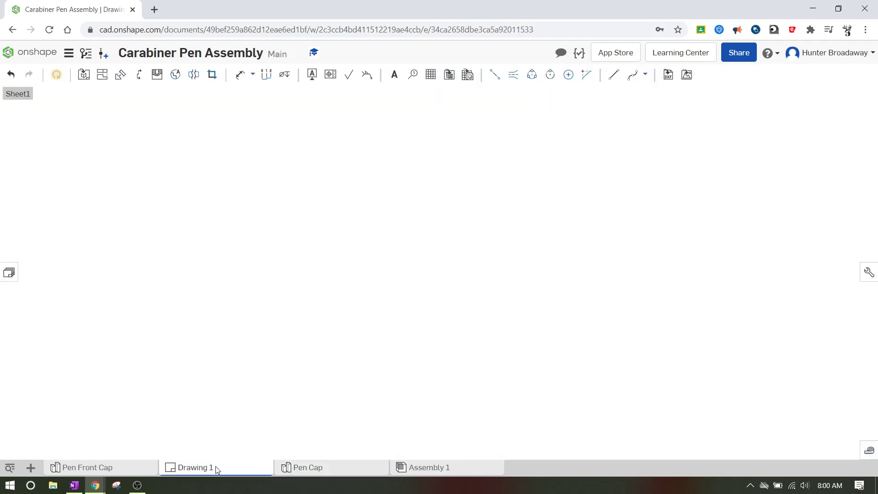
pyautogui.click(364, 340)
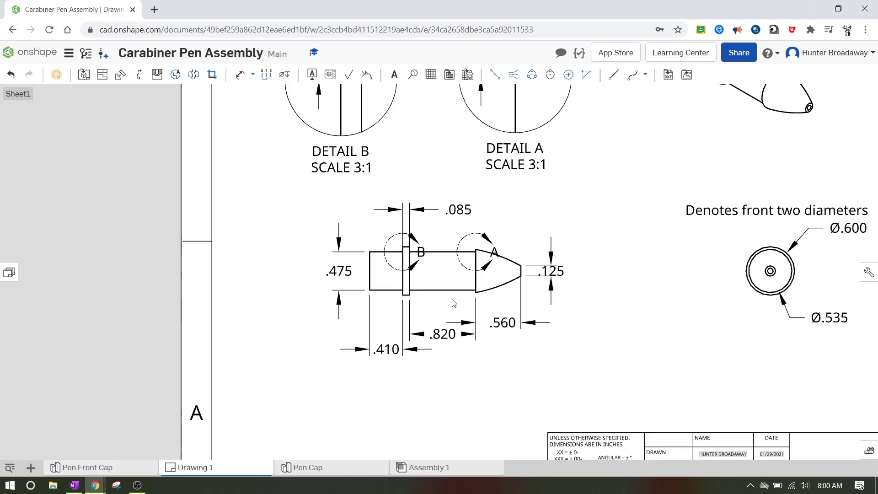
pyautogui.moveTo(580, 266); pyautogui.dragTo(583, 315, button='middle')
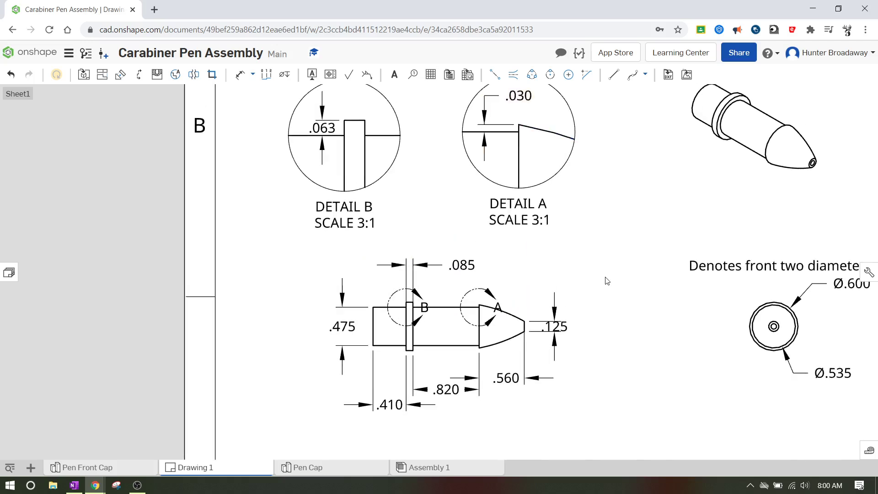
pyautogui.moveTo(607, 281); pyautogui.dragTo(609, 252, button='middle')
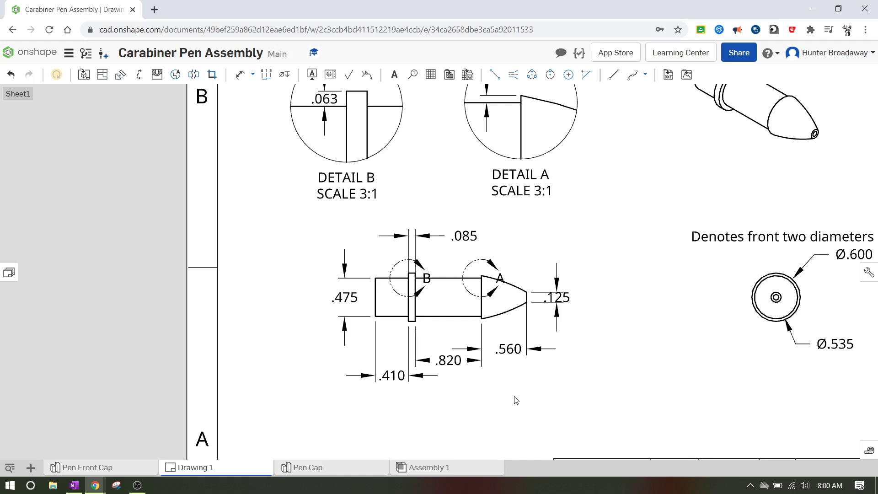
pyautogui.click(345, 469)
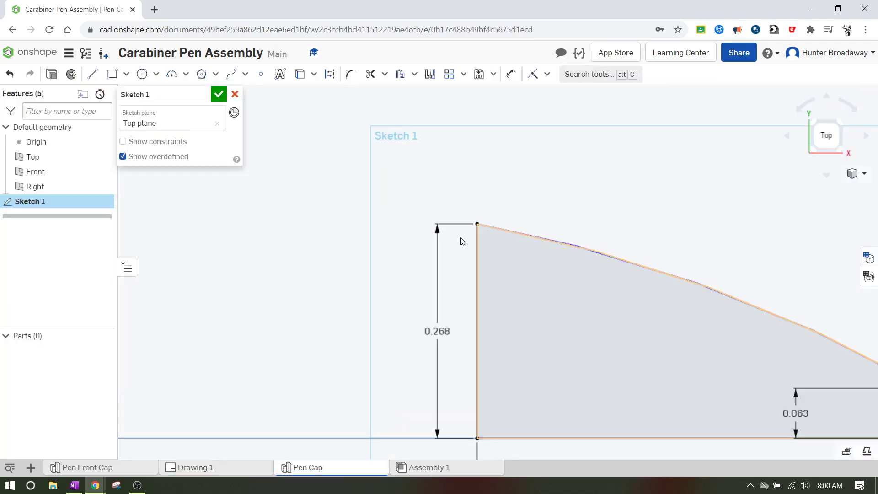
# Step: Draw a 0.03 vertical step from the profile's top corner, then a 0.8 horizontal line leftward
pyautogui.press('l')
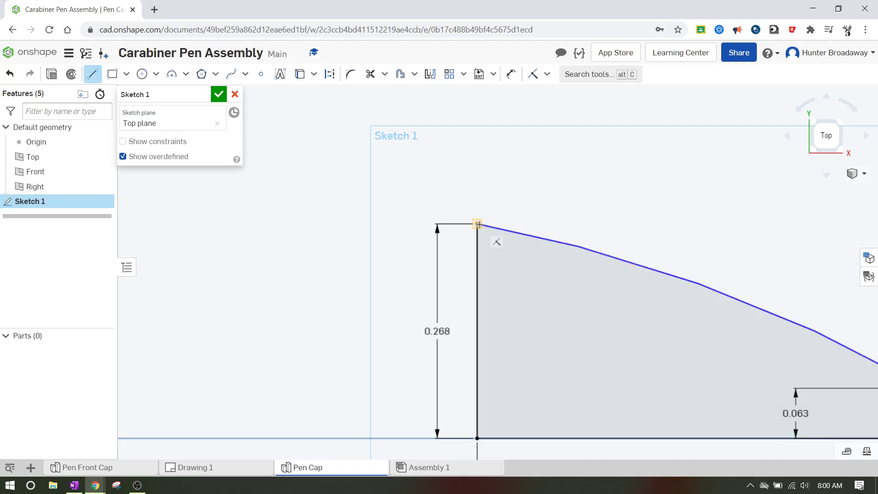
pyautogui.click(477, 224)
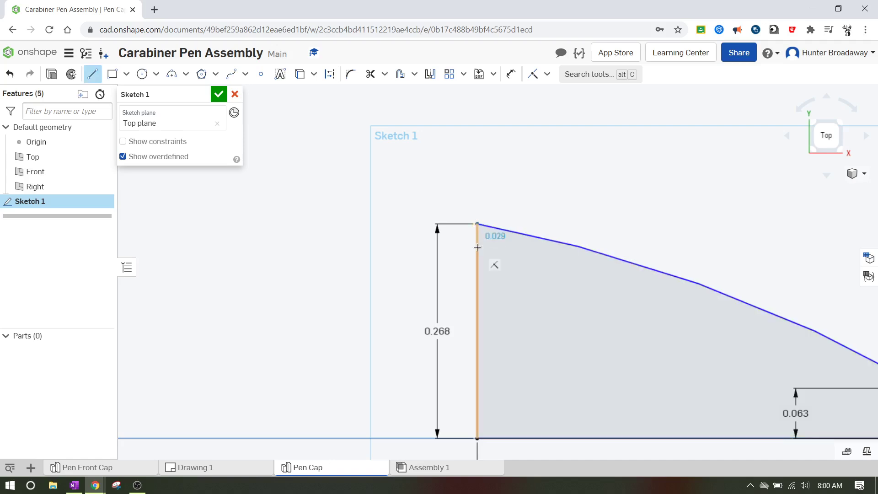
pyautogui.write('.03')
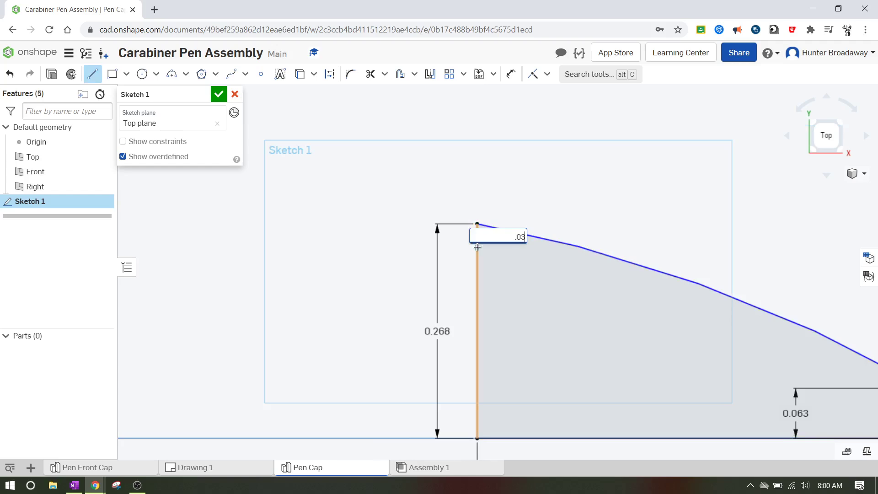
pyautogui.press('Return')
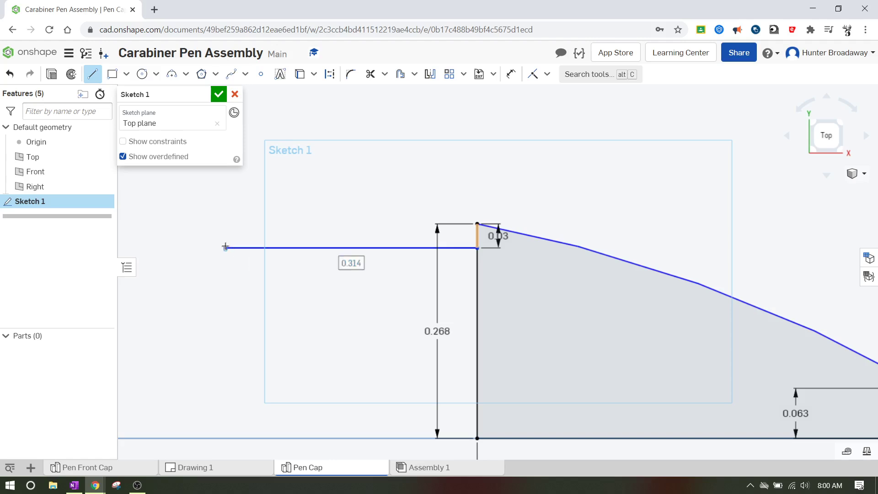
pyautogui.write('.8')
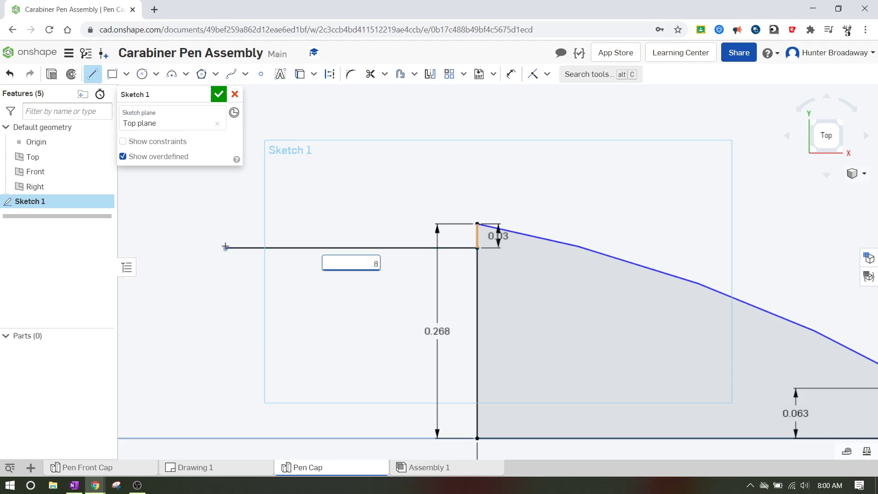
pyautogui.press('Return')
pyautogui.scroll(-3, 339, 375)
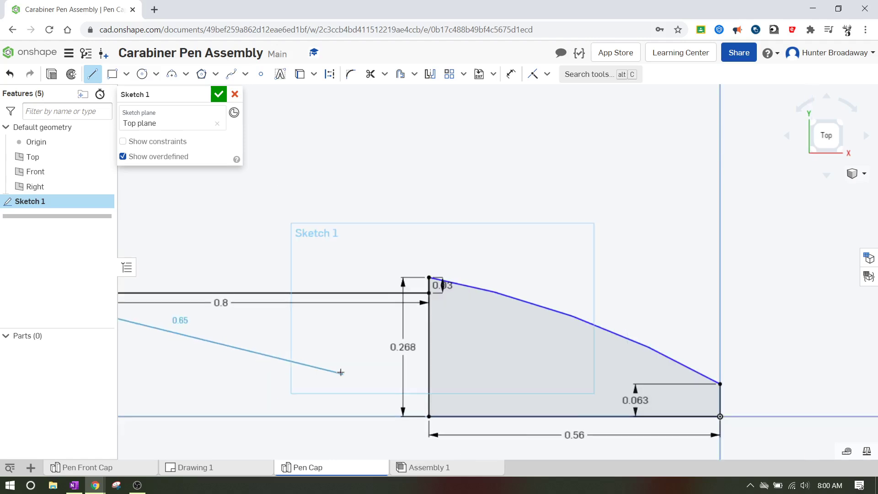
pyautogui.press('Escape')
pyautogui.press('f')
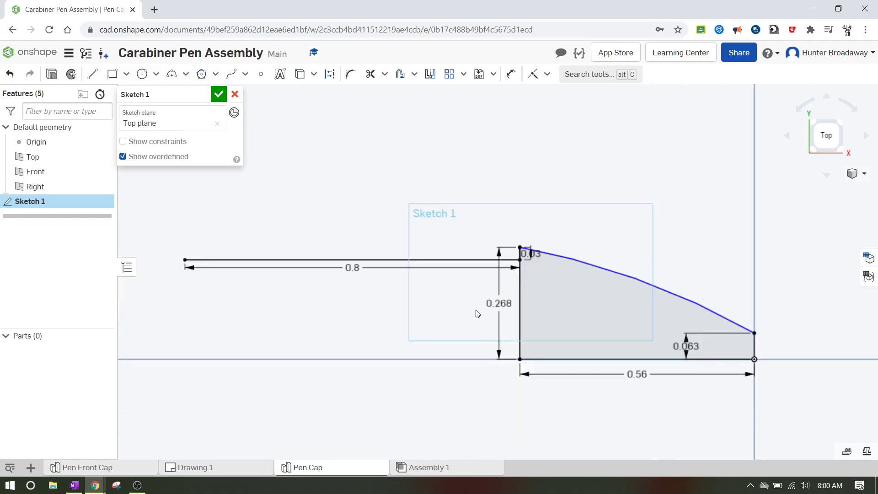
pyautogui.moveTo(478, 314); pyautogui.dragTo(520, 293, button='middle')
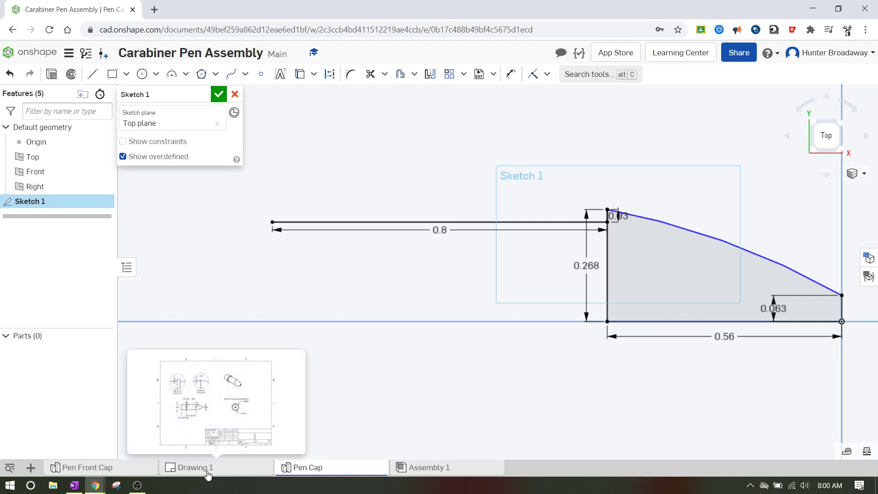
pyautogui.click(207, 474)
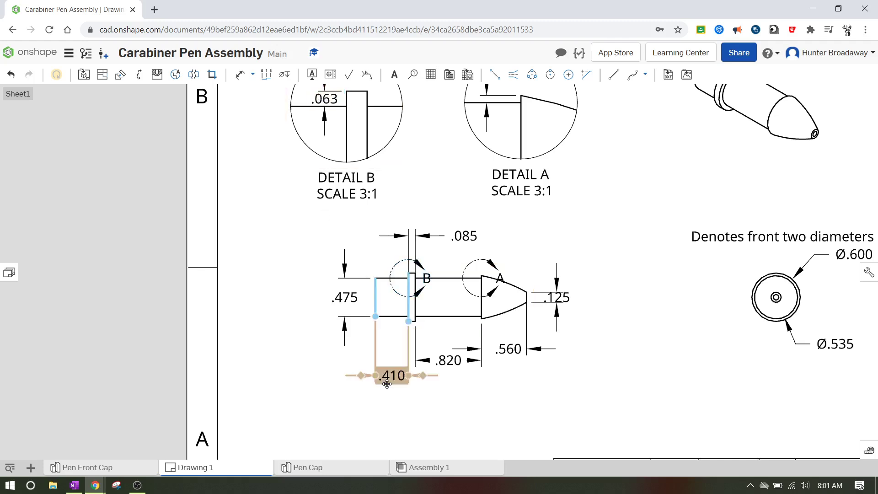
pyautogui.click(315, 468)
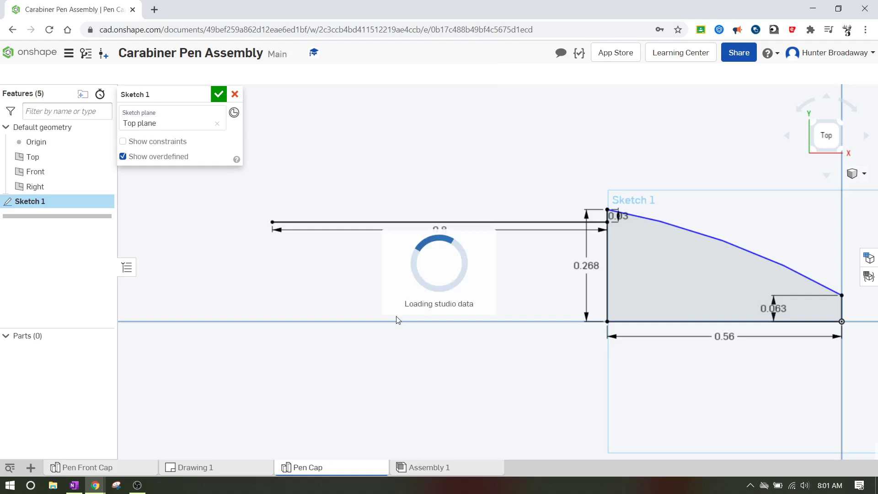
pyautogui.moveTo(304, 265); pyautogui.dragTo(428, 300, button='middle')
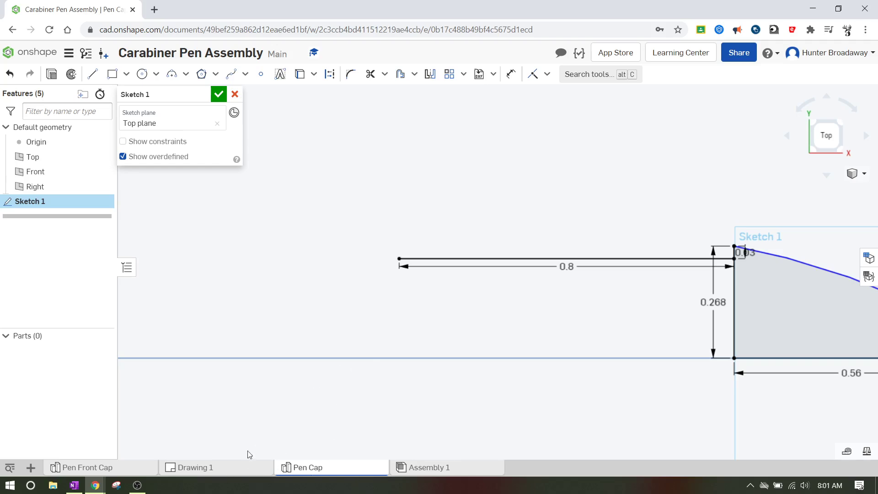
pyautogui.click(211, 469)
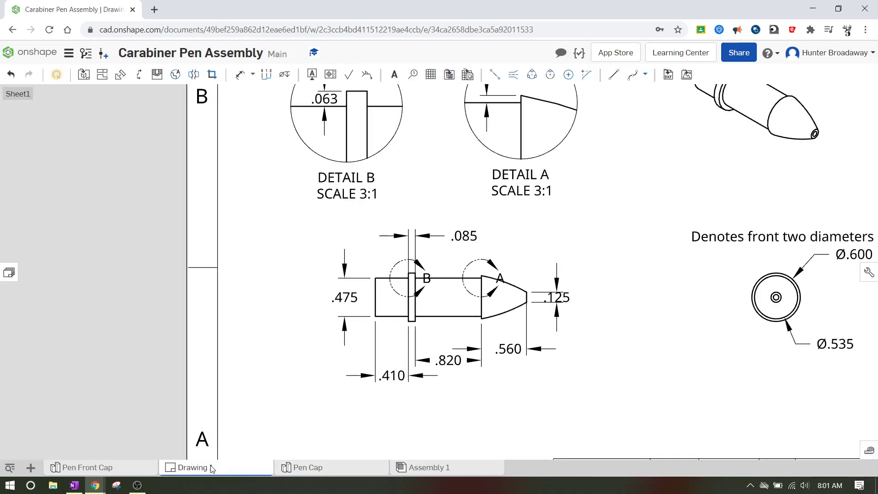
pyautogui.click(292, 467)
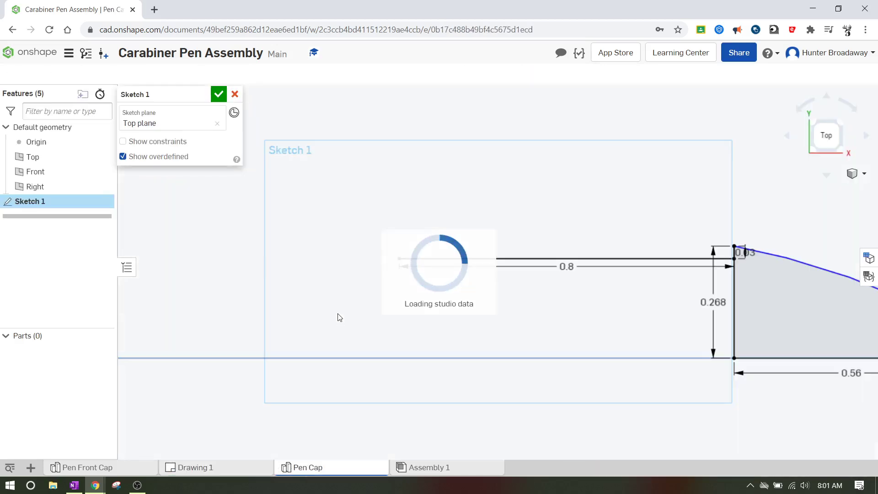
# Step: Add a 0.063 vertical rise at the 0.8 line's left end, then switch to Drawing 1
pyautogui.click(93, 74)
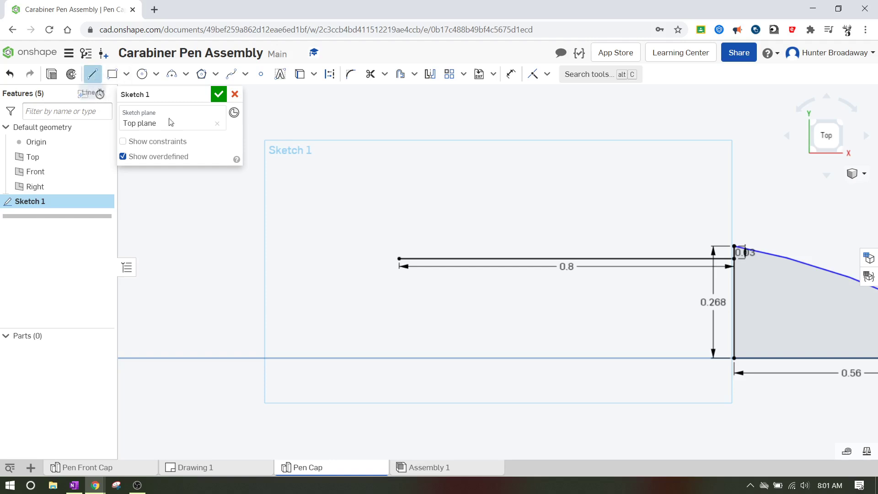
pyautogui.click(399, 258)
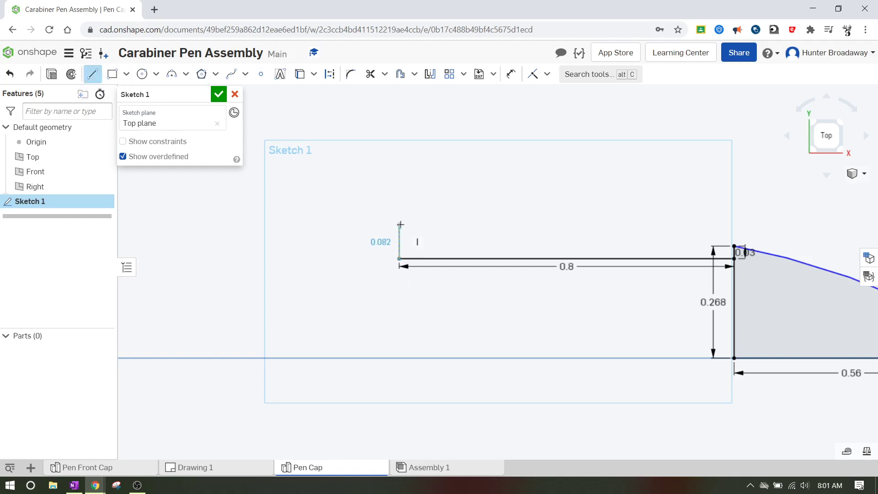
pyautogui.click(398, 230)
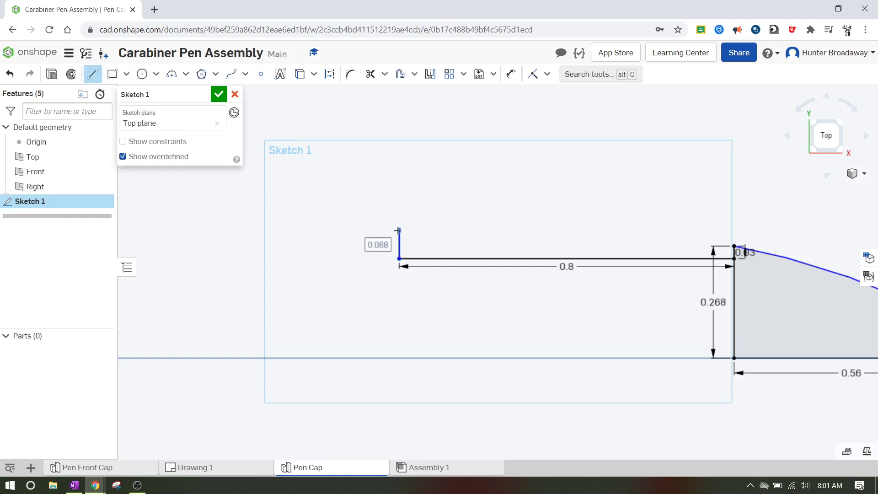
pyautogui.press('BackSpace')
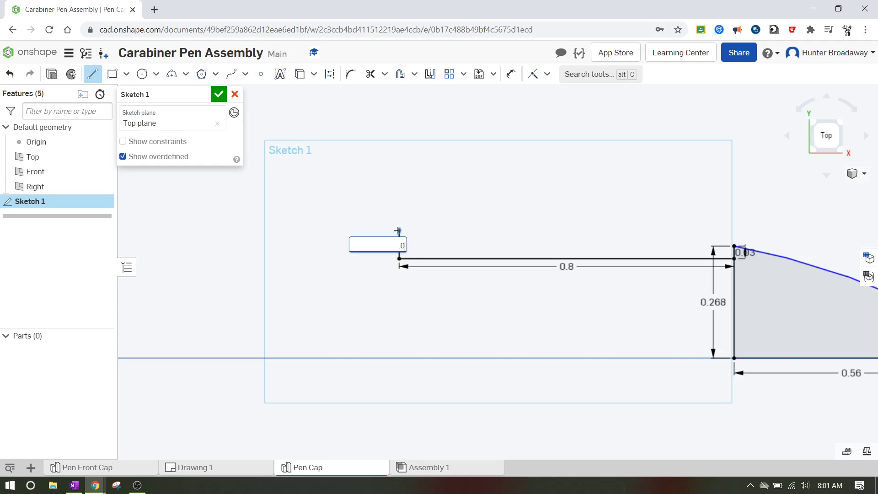
pyautogui.press('Return')
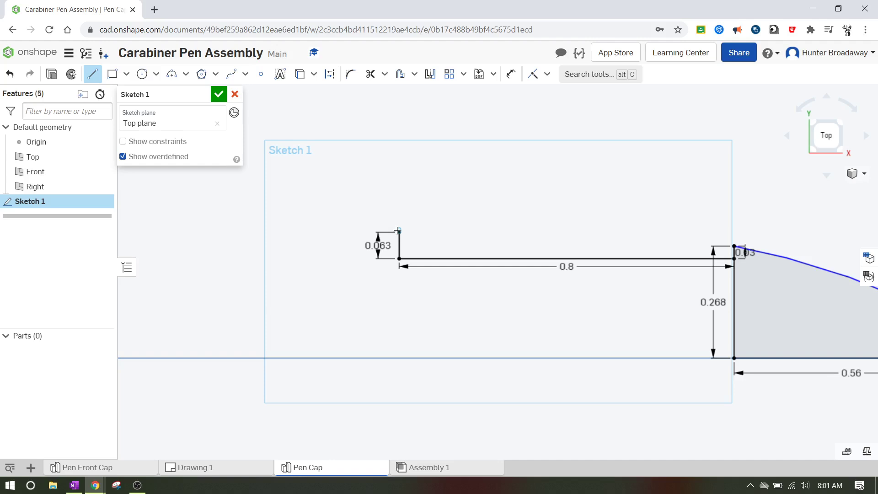
pyautogui.press('Escape')
pyautogui.click(237, 468)
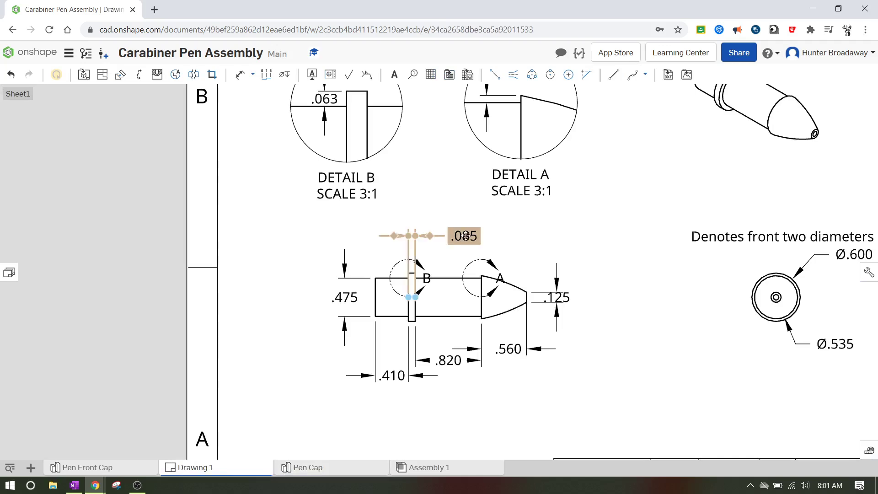
pyautogui.moveTo(331, 472)
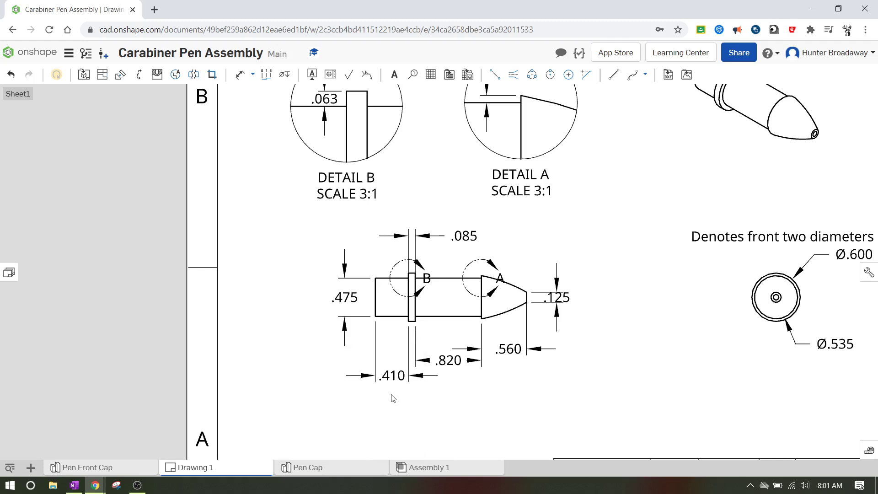
# Step: In the Pen Cap sketch, draw a 0.085 horizontal line from the rise's top, then a line down to the body
pyautogui.click(326, 471)
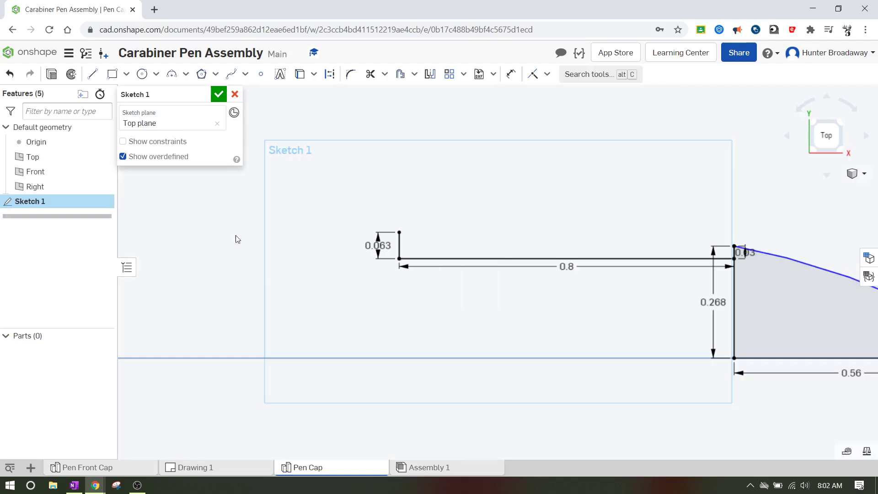
pyautogui.click(93, 74)
pyautogui.click(399, 232)
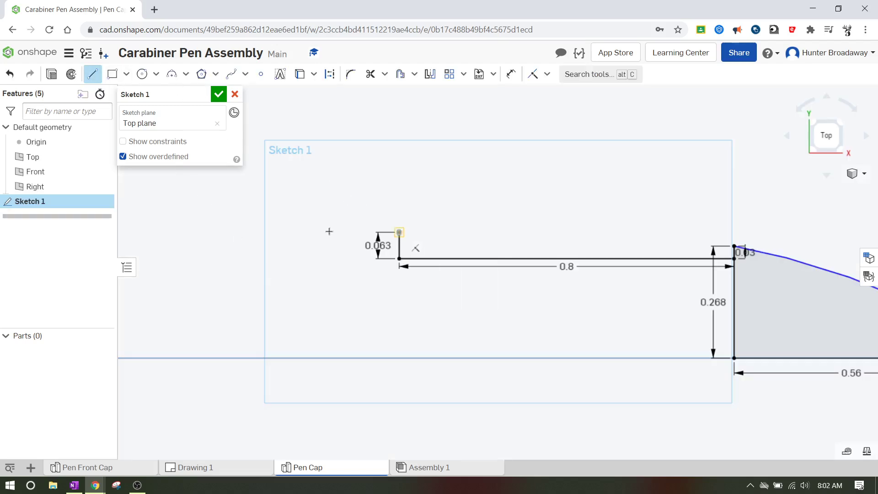
pyautogui.click(333, 232)
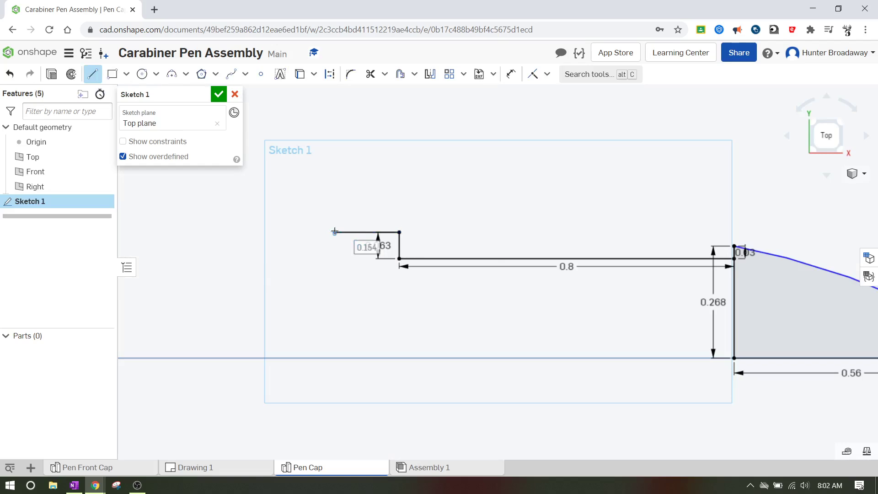
pyautogui.write('.085')
pyautogui.press('Return')
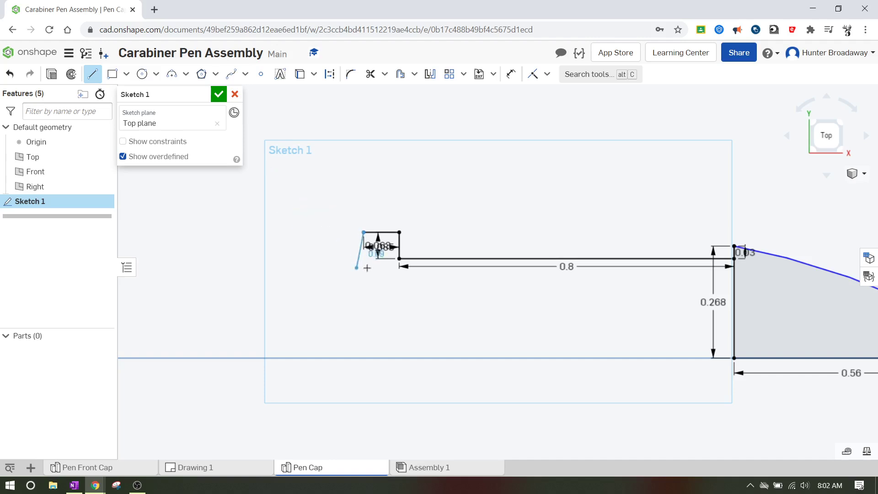
pyautogui.scroll(5, 362, 260)
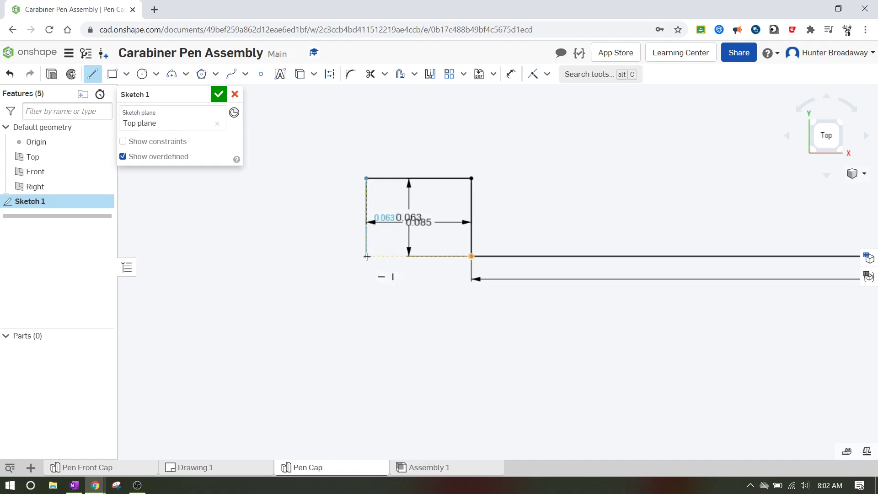
pyautogui.click(367, 256)
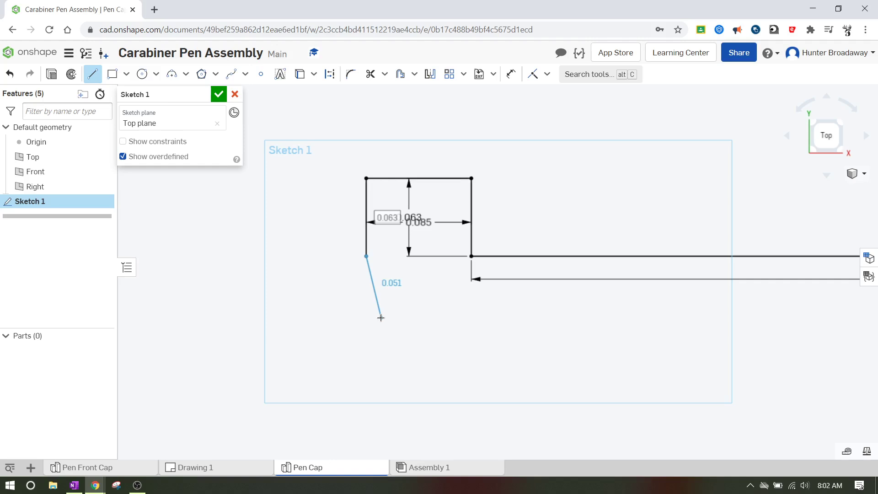
pyautogui.press('Escape')
pyautogui.scroll(3, 380, 316)
# Step: Check the dimensions in Drawing 1, then return to the Pen Cap sketch
pyautogui.moveTo(332, 323); pyautogui.dragTo(510, 249, button='middle')
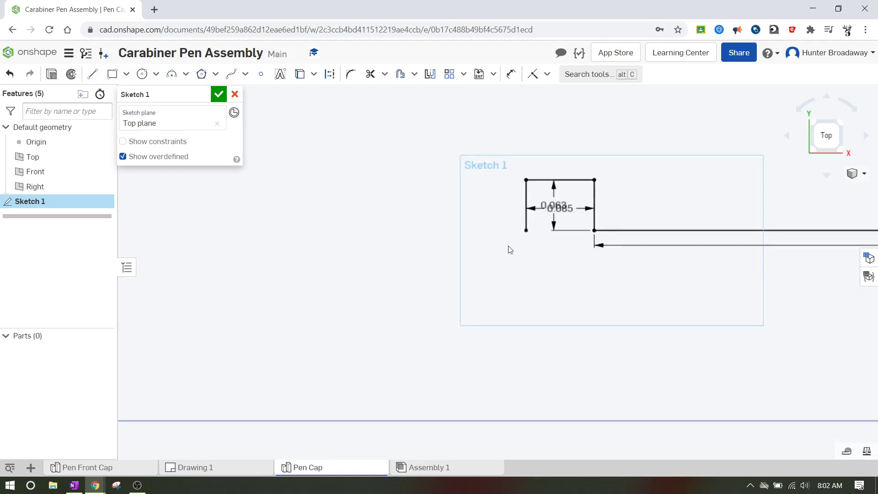
pyautogui.click(223, 471)
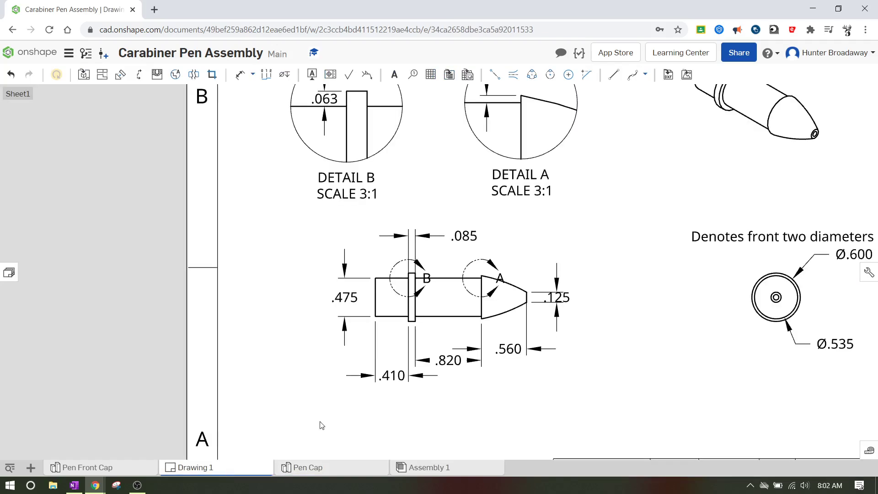
pyautogui.click(316, 469)
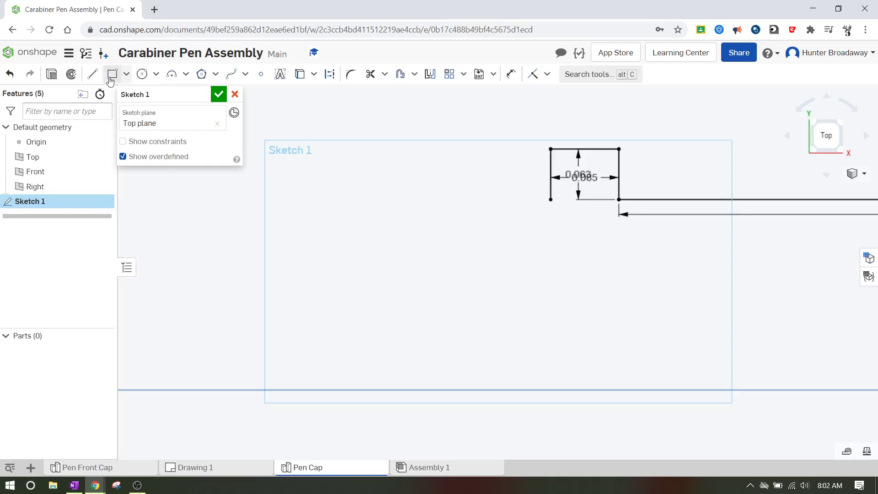
# Step: Draw a 0.41 horizontal line leftward from the notch's lower-left corner
pyautogui.click(93, 74)
pyautogui.click(551, 199)
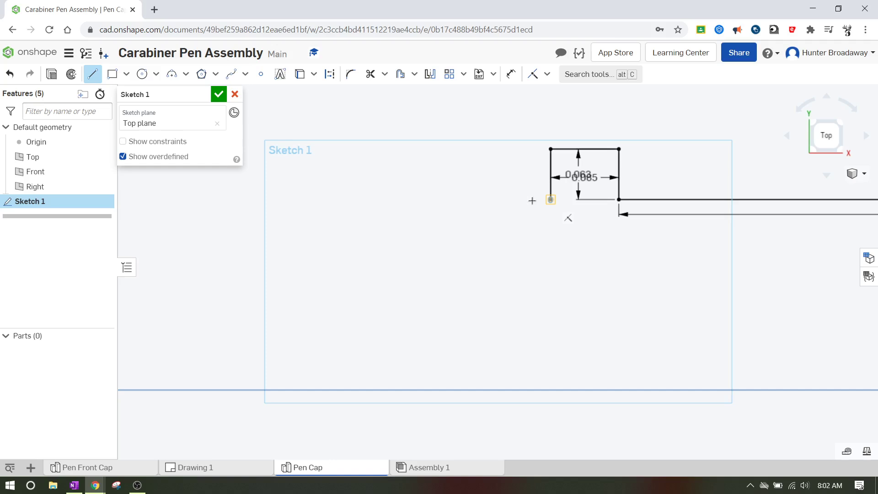
pyautogui.click(379, 200)
pyautogui.write('.410')
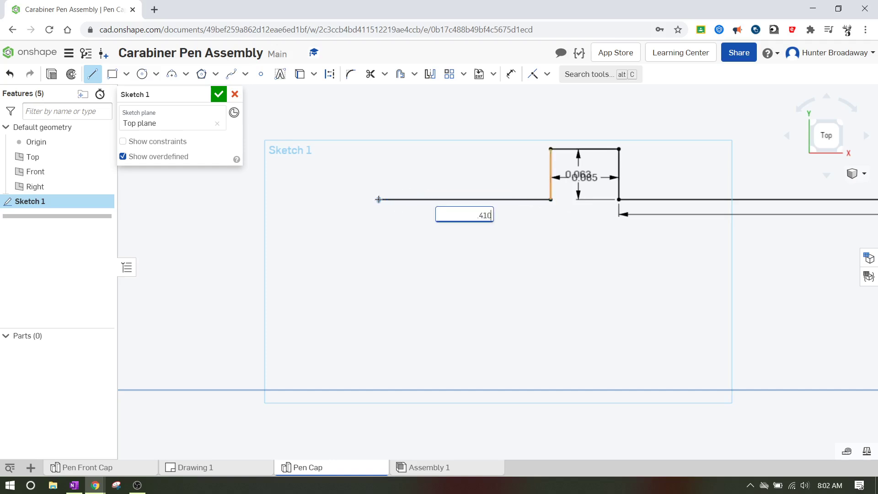
pyautogui.press('Return')
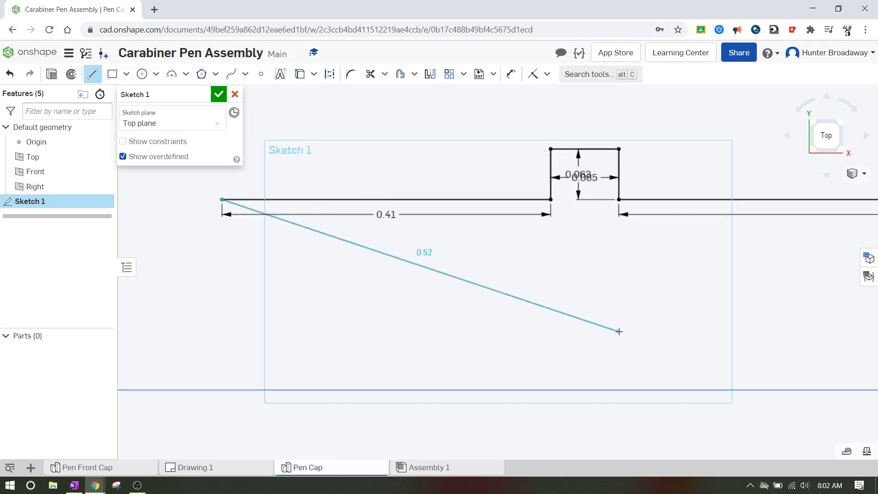
pyautogui.scroll(-5, 620, 331)
# Step: Draw the profile's left edge down to the axis and along it back to the tip corner
pyautogui.moveTo(620, 318)
pyautogui.mouseDown(button='middle')
pyautogui.moveTo(489, 269)
pyautogui.moveTo(391, 263)
pyautogui.mouseUp(button='middle')
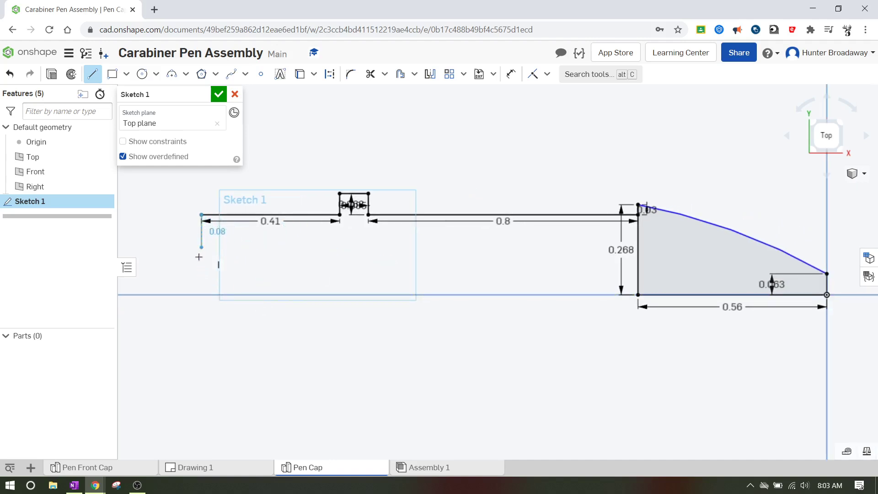
pyautogui.click(202, 294)
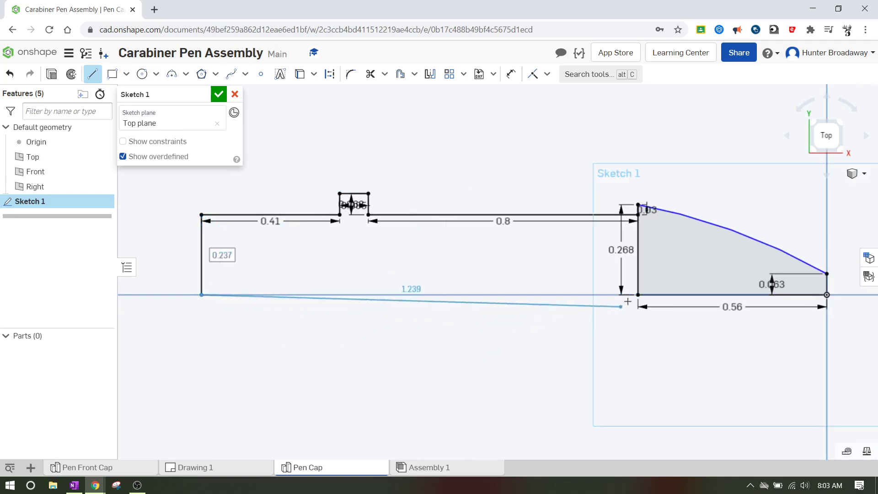
pyautogui.click(637, 296)
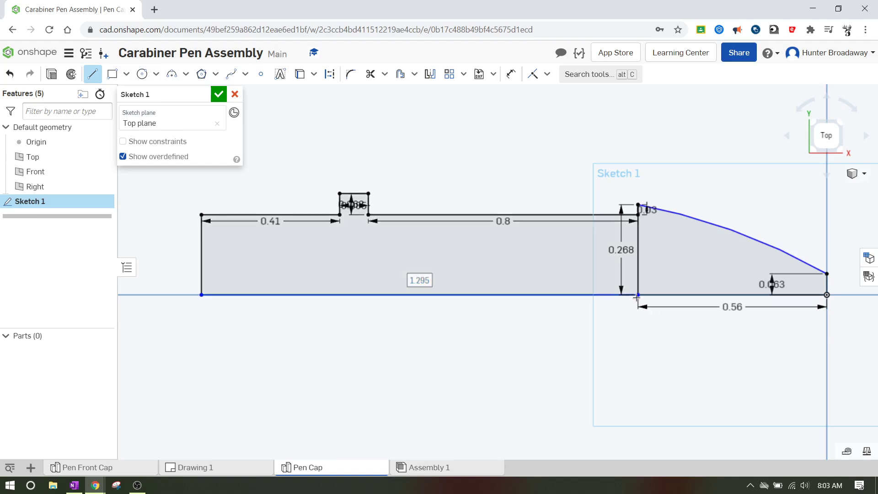
pyautogui.press('Escape')
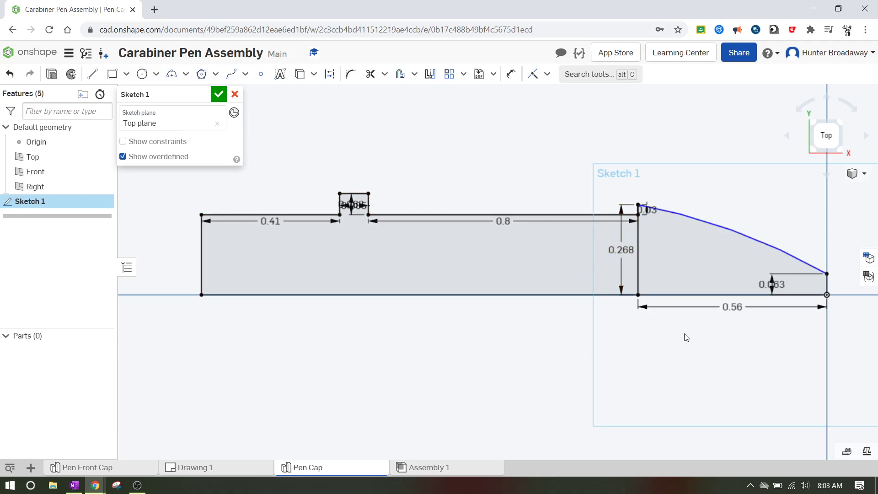
# Step: Move the 0.085 label above the notch and the 0.063 label beside it
pyautogui.moveTo(674, 342)
pyautogui.mouseDown(button='middle')
pyautogui.moveTo(607, 362)
pyautogui.moveTo(627, 360)
pyautogui.mouseUp(button='middle')
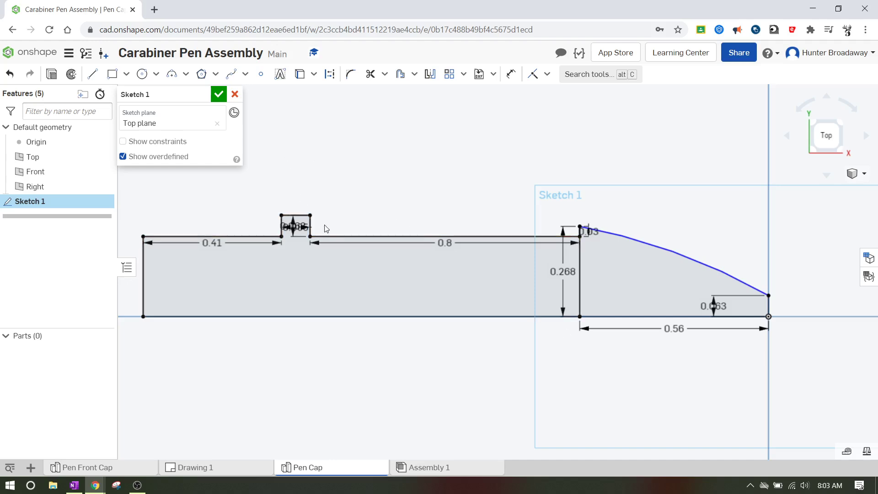
pyautogui.scroll(5, 319, 248)
pyautogui.moveTo(261, 197)
pyautogui.mouseDown()
pyautogui.moveTo(304, 148)
pyautogui.moveTo(303, 135)
pyautogui.mouseUp()
pyautogui.moveTo(257, 196); pyautogui.dragTo(372, 196)
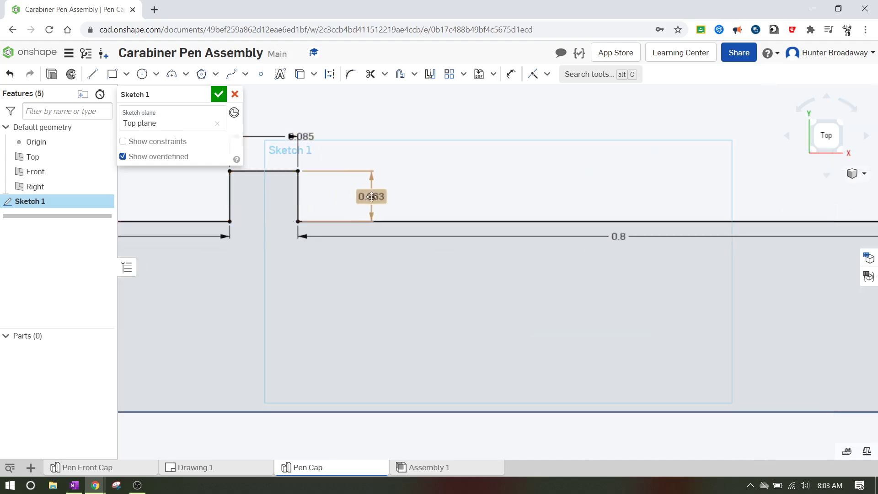
pyautogui.scroll(-5, 500, 207)
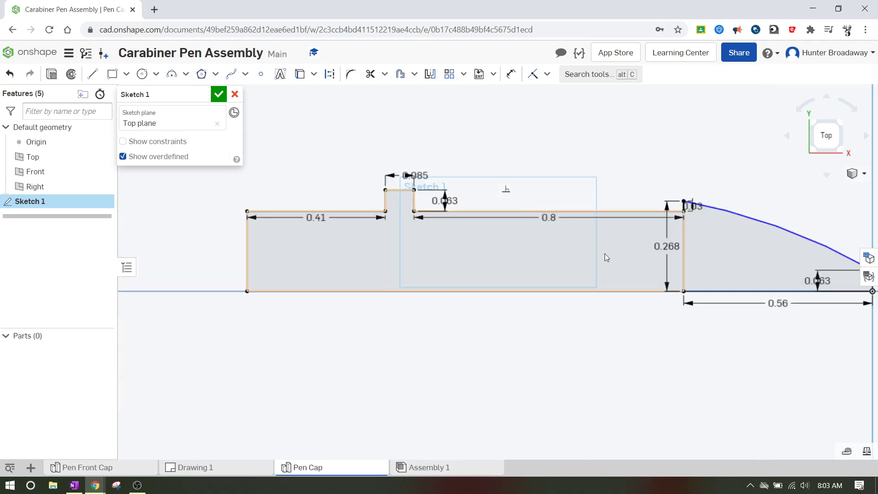
pyautogui.scroll(2, 615, 272)
pyautogui.scroll(-2, 604, 274)
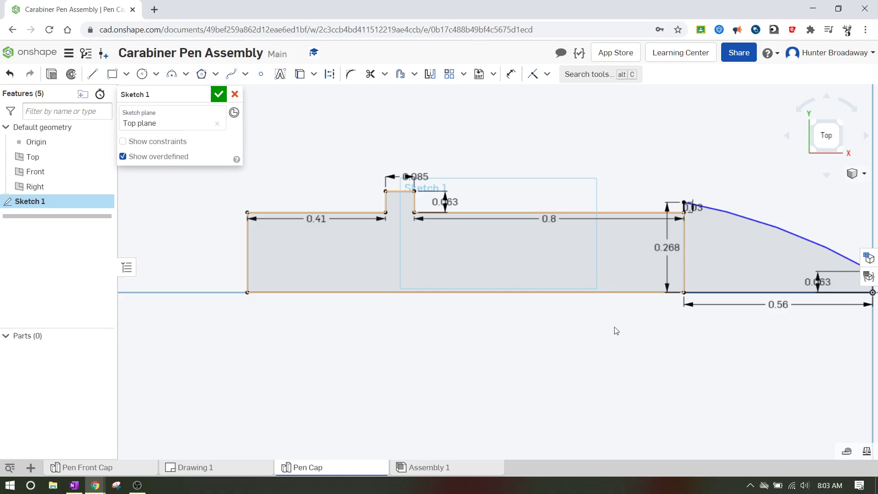
pyautogui.moveTo(562, 348); pyautogui.dragTo(488, 361, button='middle')
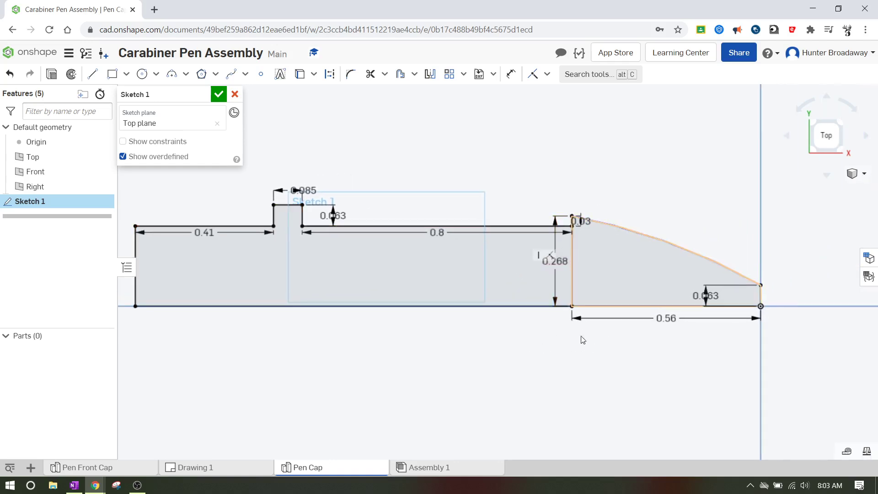
# Step: Trim away the inner vertical line with the 0.268 dimension that splits the profile
pyautogui.click(370, 74)
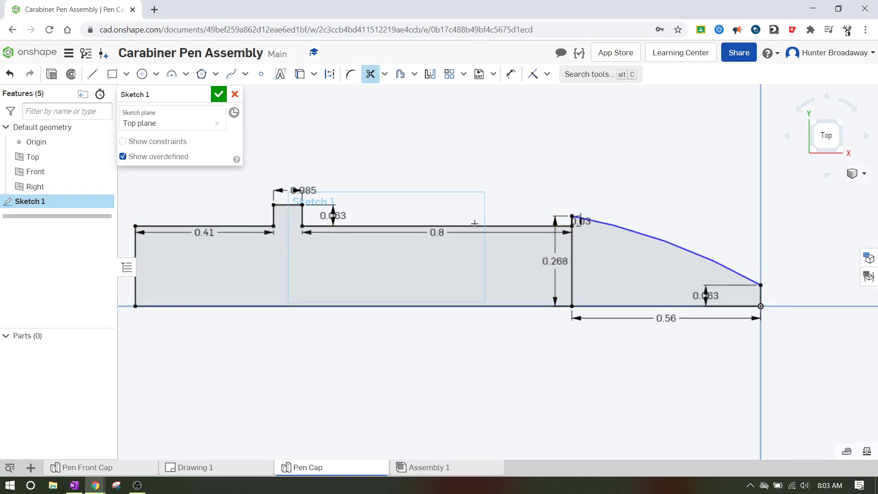
pyautogui.click(572, 274)
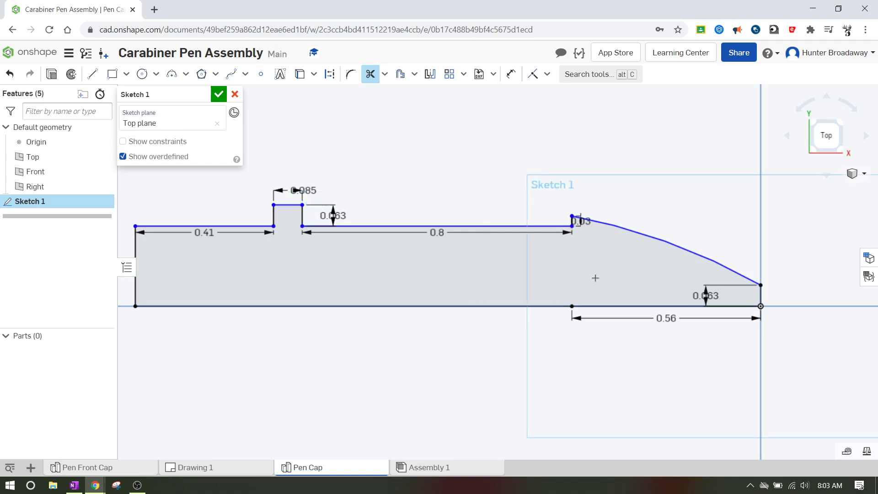
pyautogui.press('Escape')
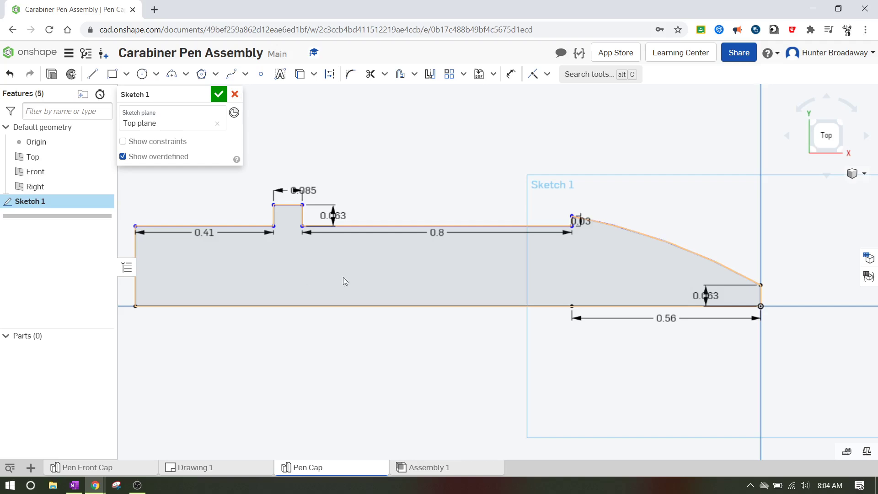
# Step: Finish Sketch 1 and view it isometrically
pyautogui.click(220, 95)
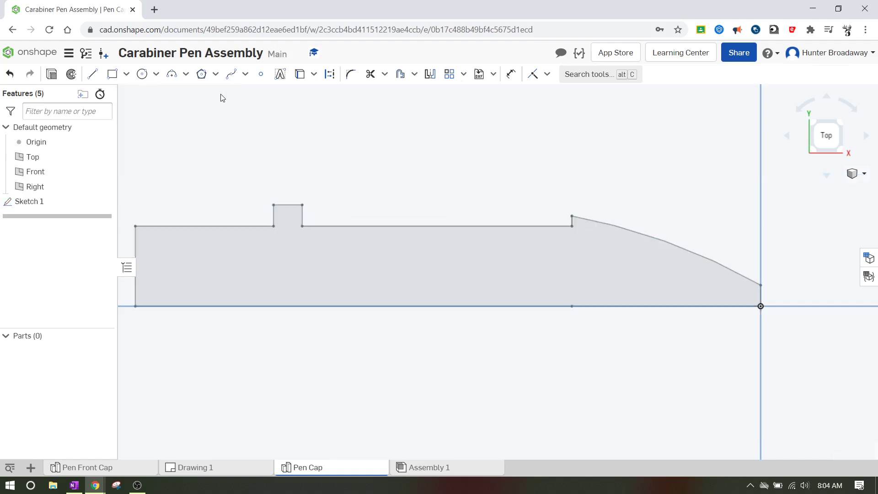
pyautogui.click(839, 122)
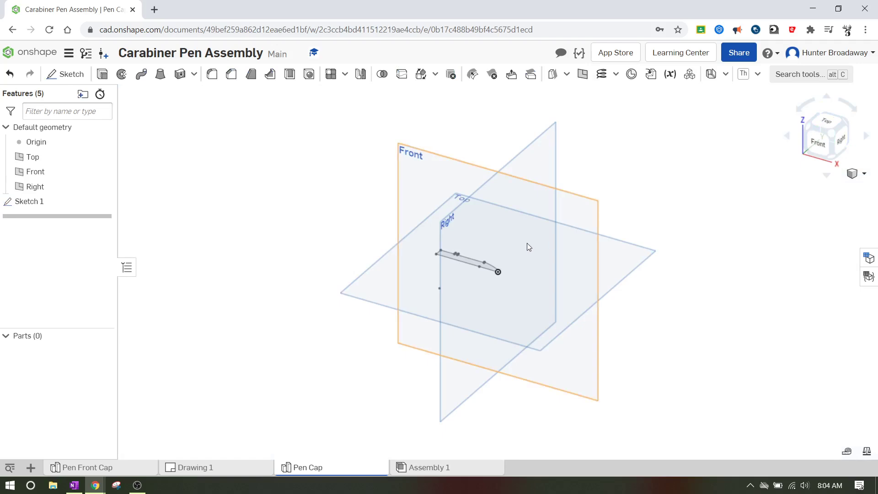
pyautogui.scroll(8, 527, 243)
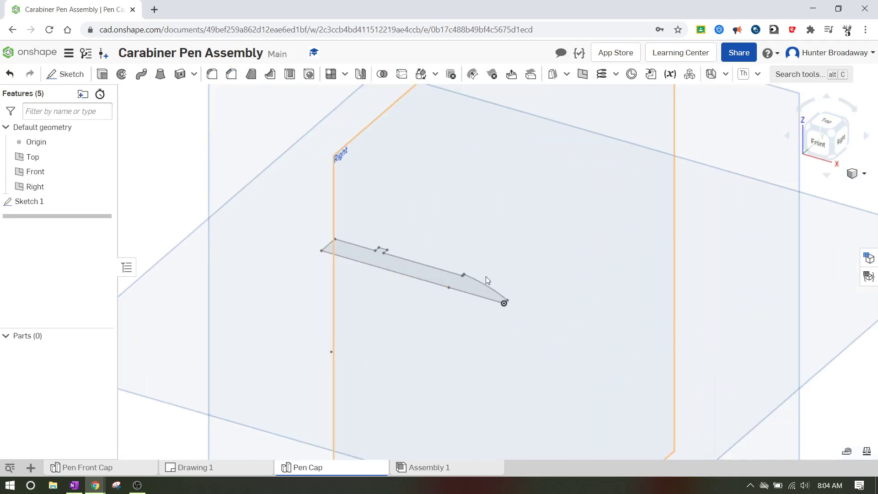
# Step: Revolve the closed sketch region a full turn about its bottom edge
pyautogui.click(121, 75)
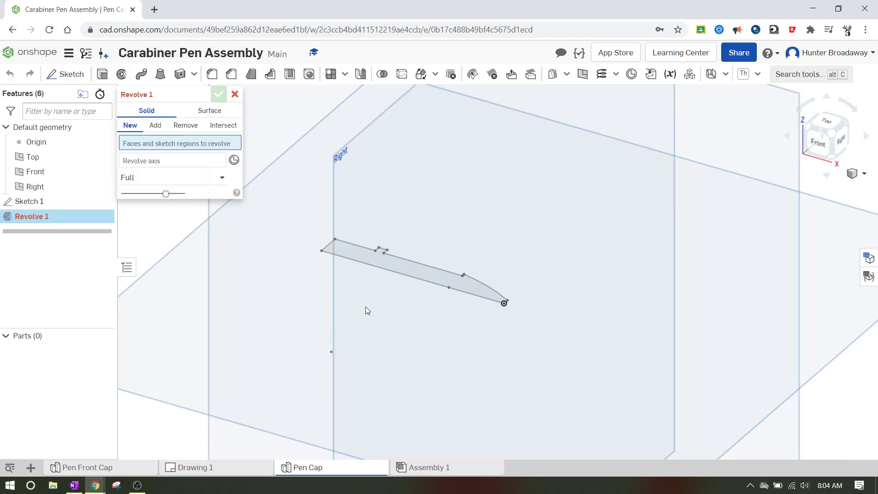
pyautogui.scroll(4, 353, 311)
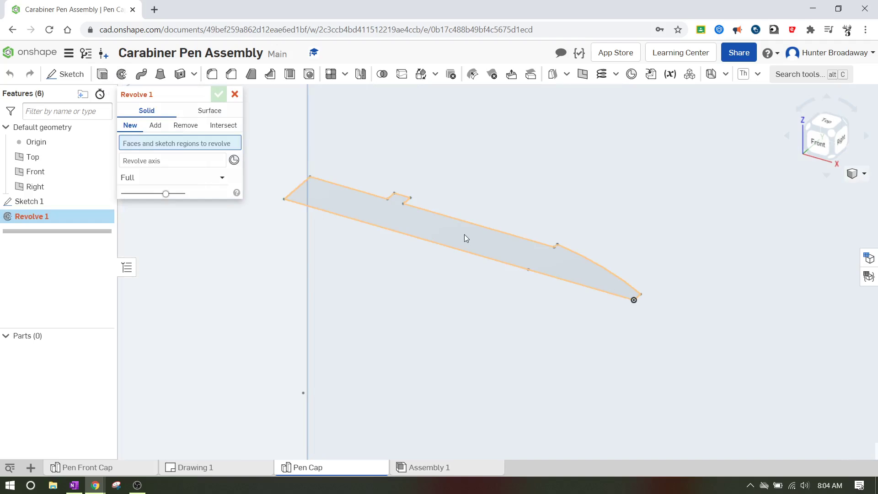
pyautogui.click(464, 235)
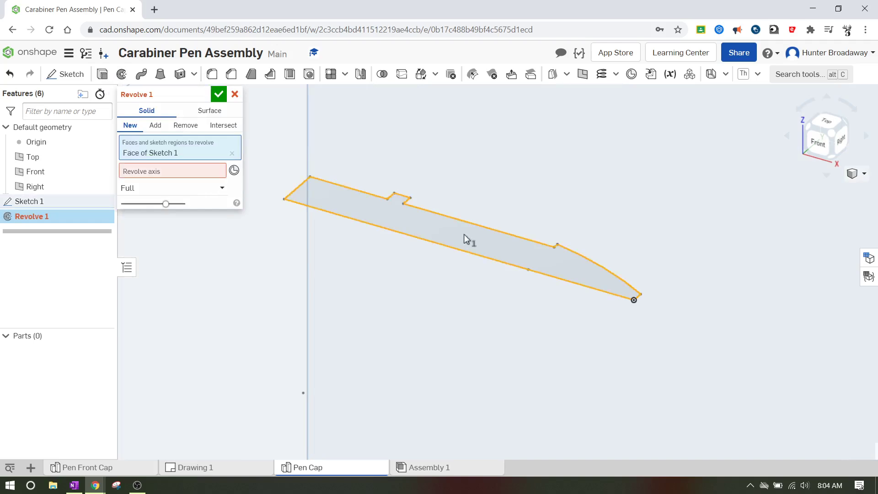
pyautogui.click(173, 171)
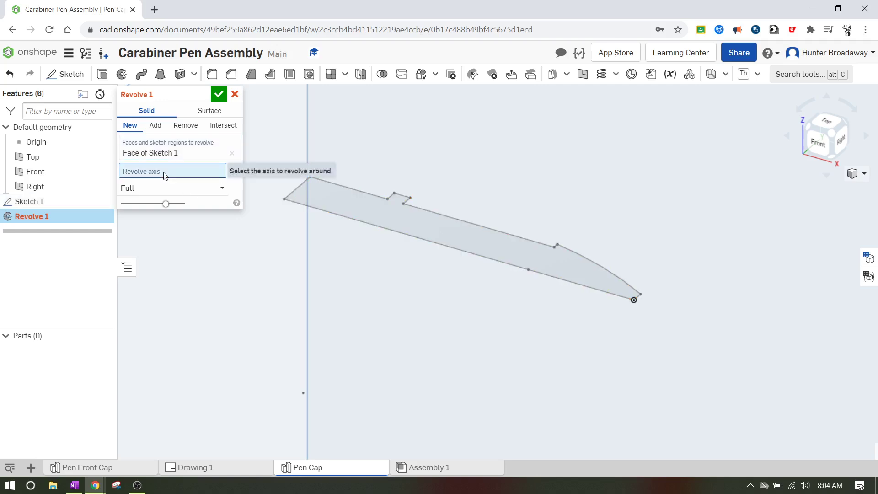
pyautogui.click(447, 248)
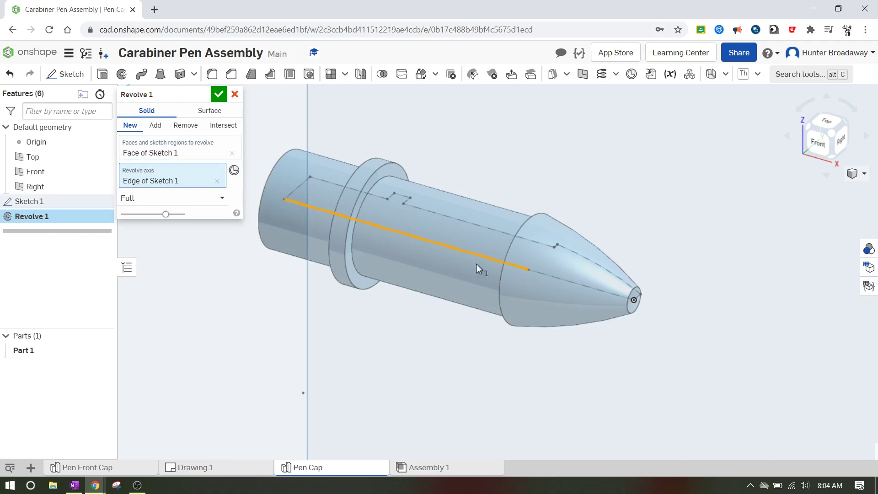
pyautogui.click(218, 95)
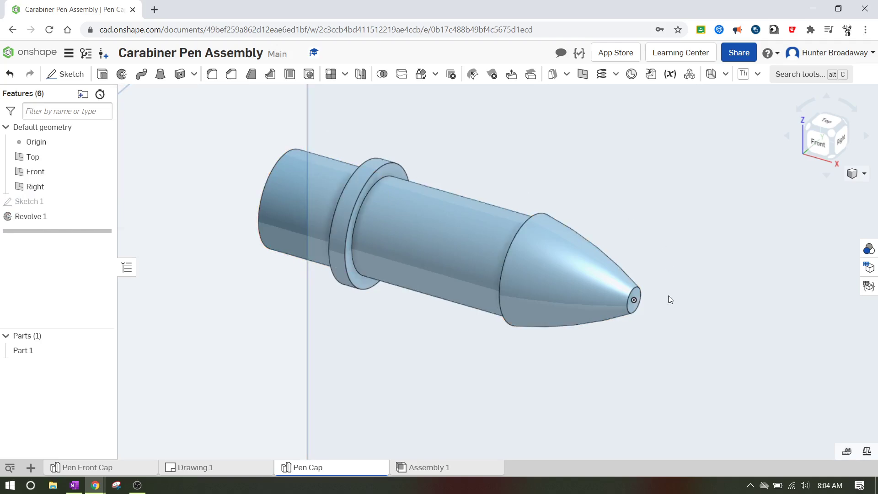
# Step: Turn the view toward the cap's wide end and start a Shell feature
pyautogui.click(810, 131)
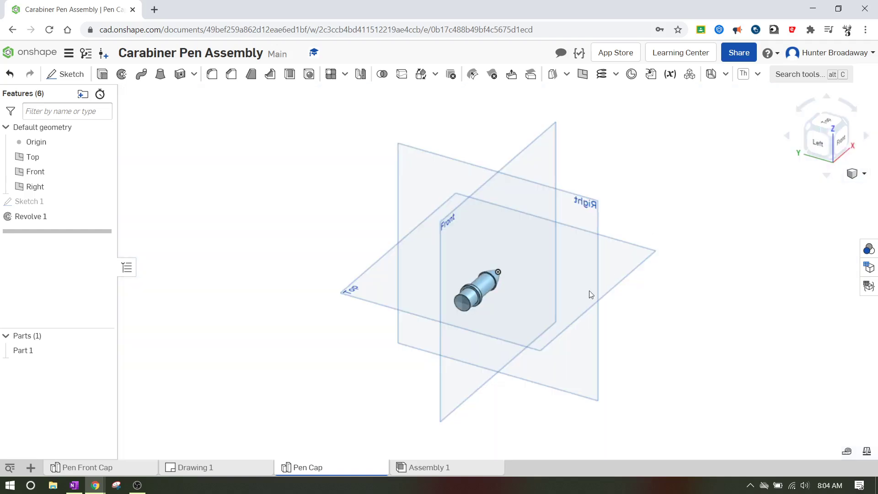
pyautogui.scroll(5, 506, 353)
pyautogui.scroll(3, 520, 193)
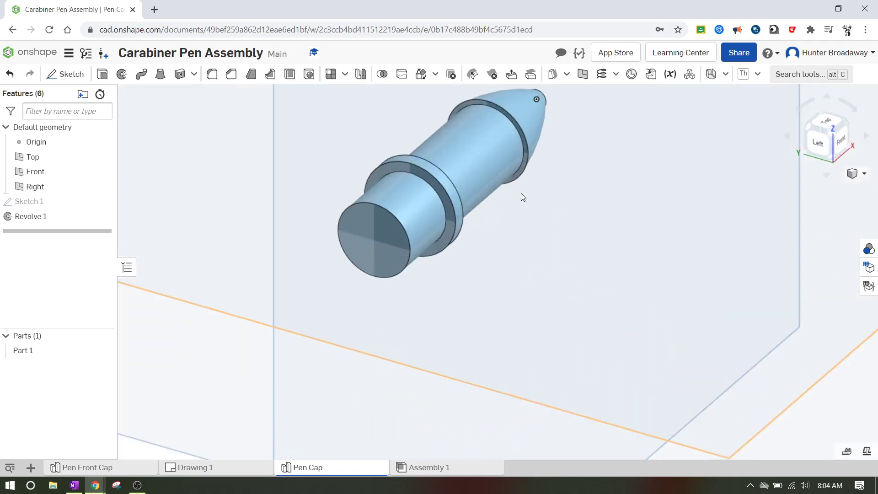
pyautogui.moveTo(545, 253); pyautogui.dragTo(528, 294, button='middle')
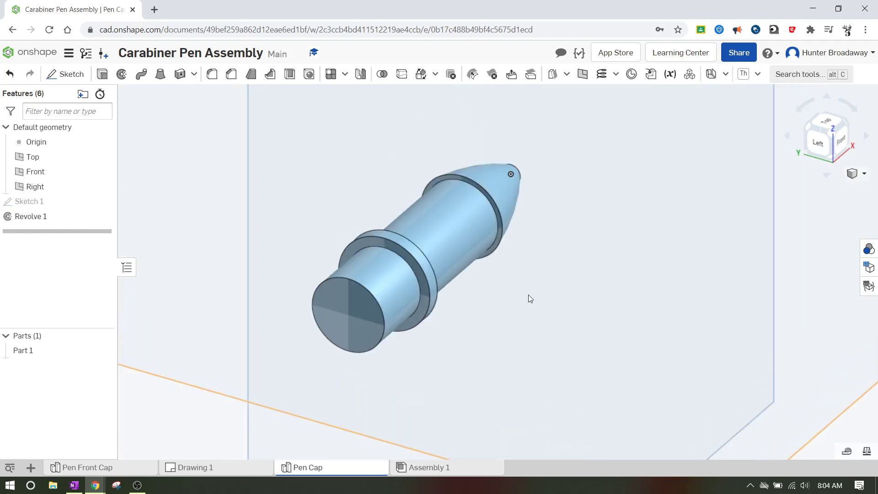
pyautogui.click(289, 76)
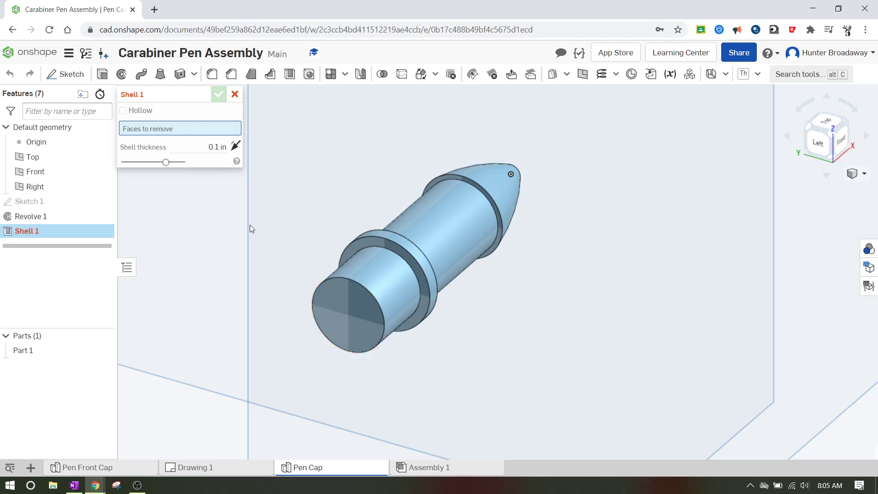
# Step: Shell the pen cap 0.025 in thick, removing both the wide end face and the tip face
pyautogui.click(349, 313)
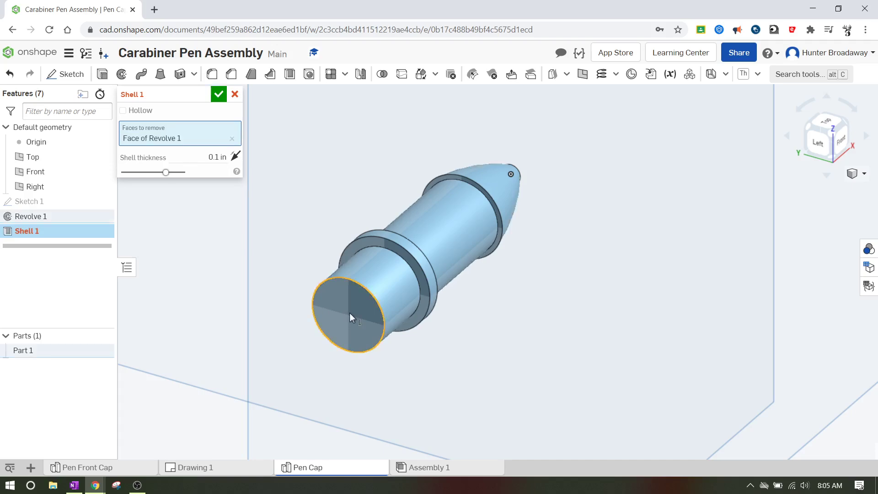
pyautogui.click(845, 128)
pyautogui.scroll(5, 510, 284)
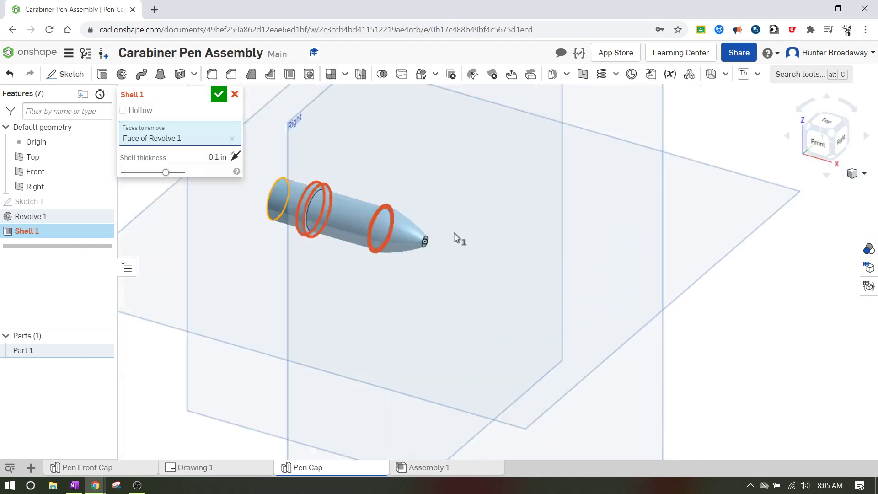
pyautogui.scroll(6, 456, 238)
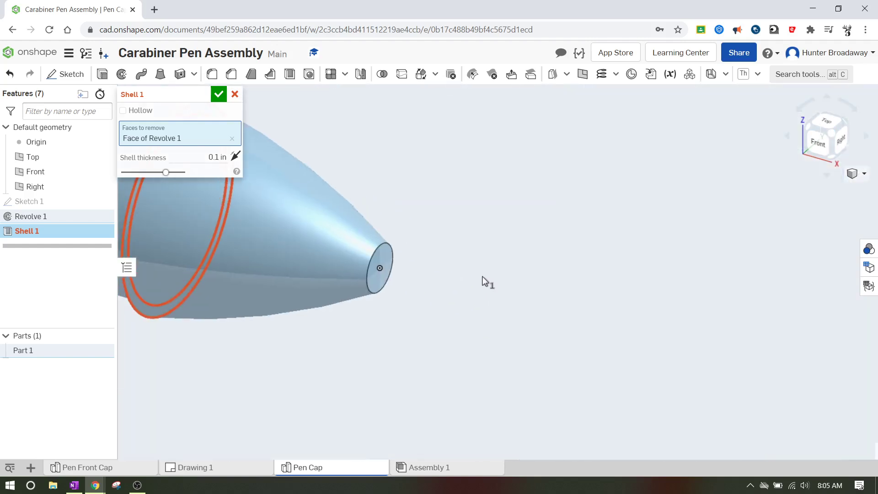
pyautogui.click(389, 255)
pyautogui.scroll(-2, 463, 250)
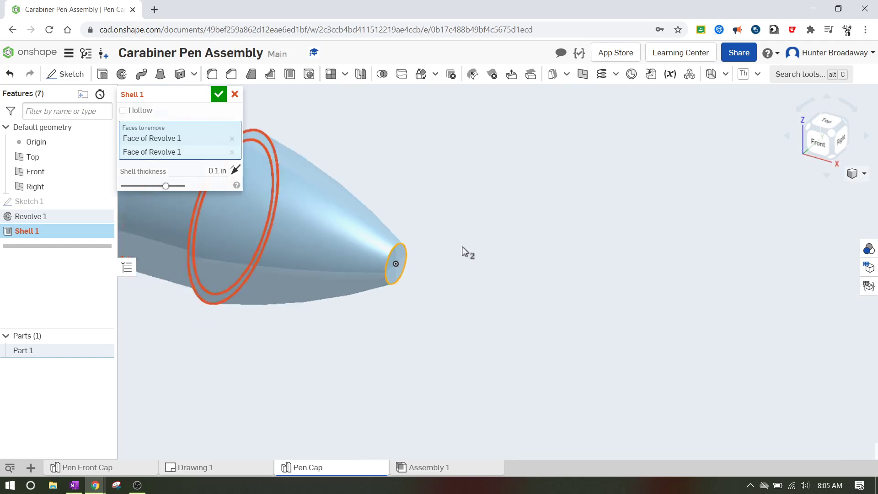
pyautogui.scroll(-3, 462, 247)
pyautogui.click(210, 172)
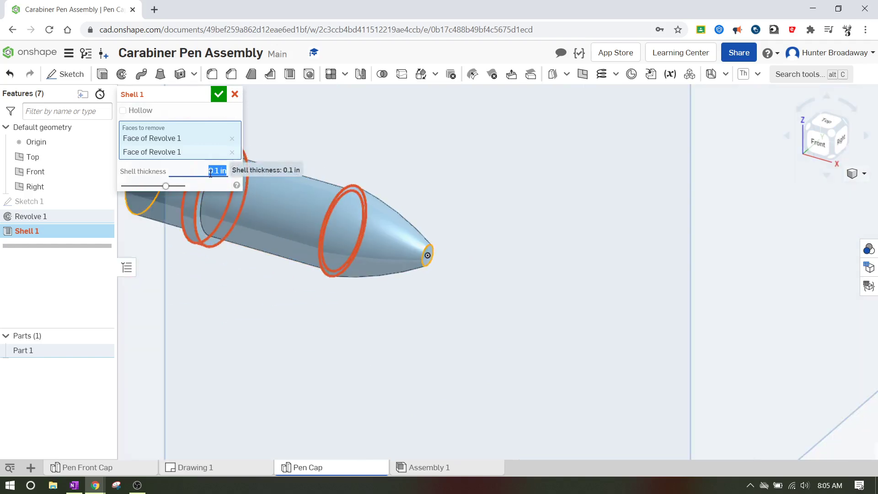
pyautogui.write('.025')
pyautogui.click(218, 94)
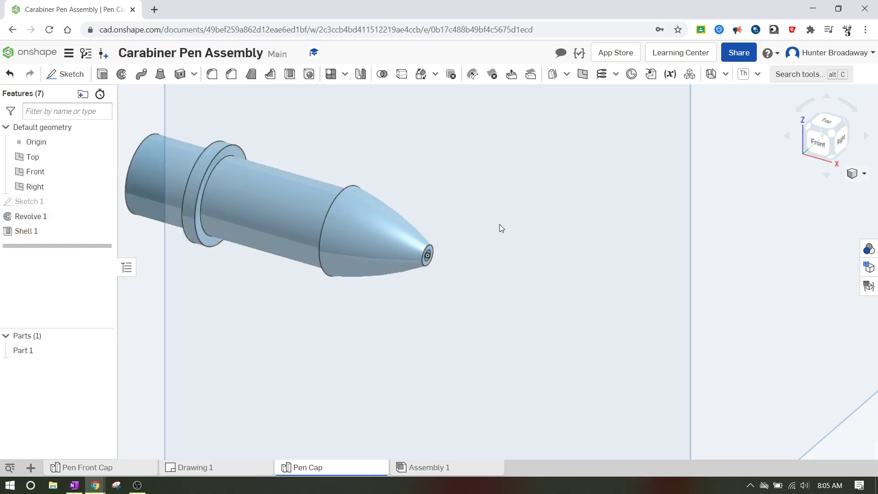
pyautogui.scroll(5, 375, 266)
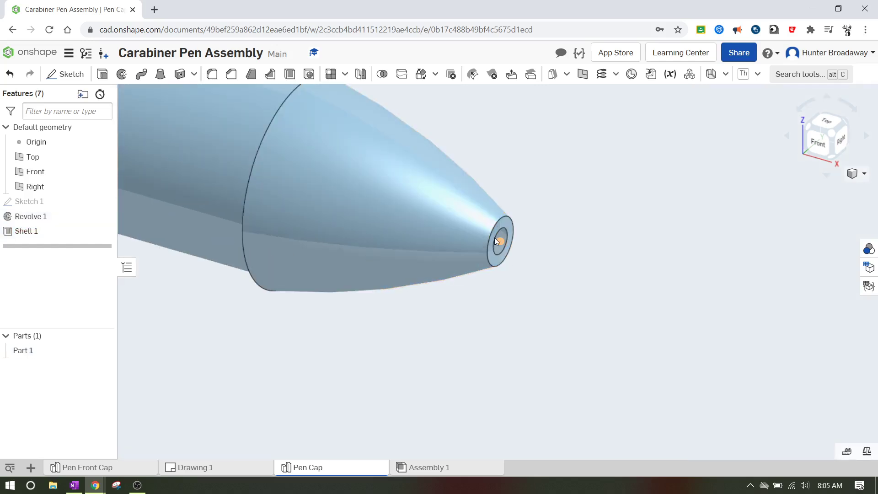
pyautogui.scroll(-5, 446, 297)
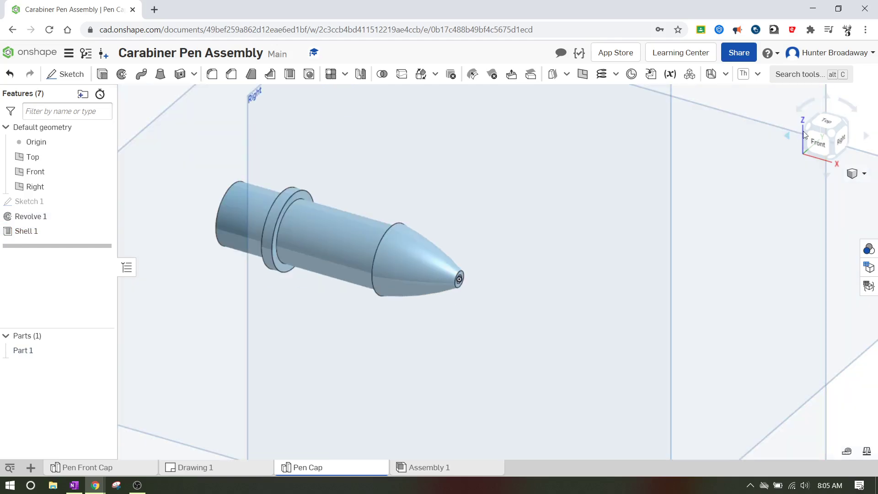
pyautogui.click(807, 135)
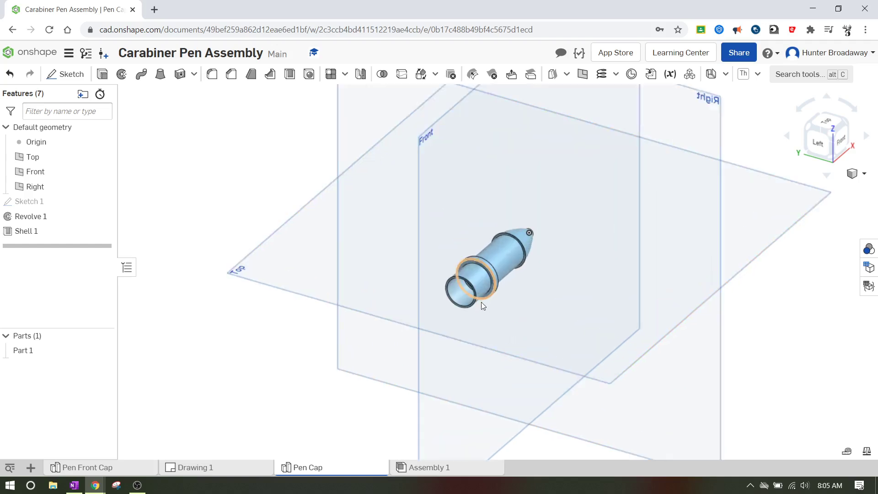
pyautogui.scroll(3, 481, 301)
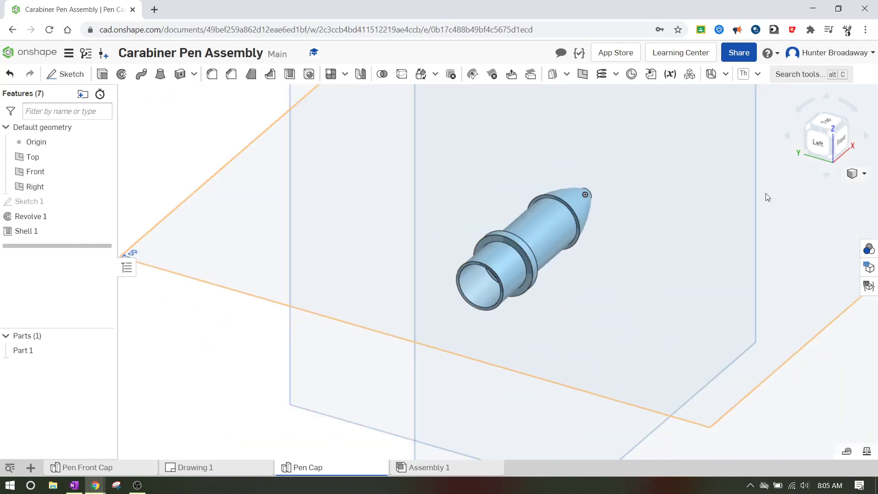
pyautogui.click(787, 136)
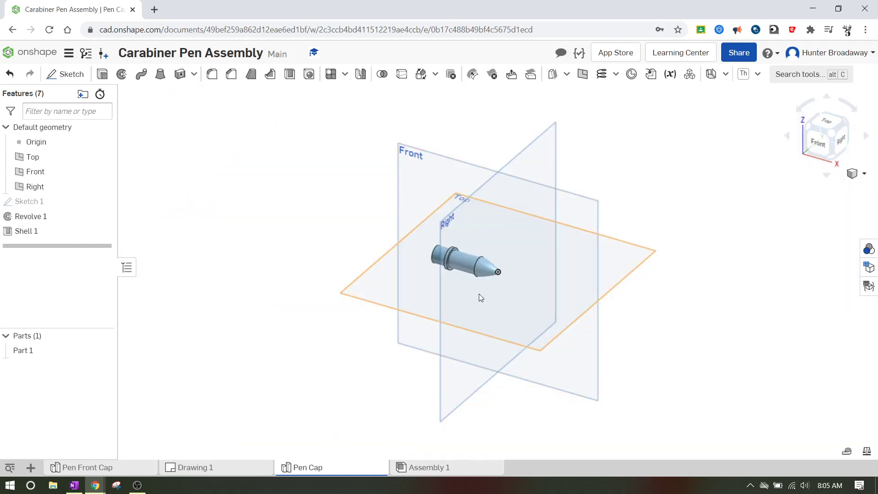
pyautogui.scroll(2, 479, 294)
pyautogui.scroll(2, 476, 321)
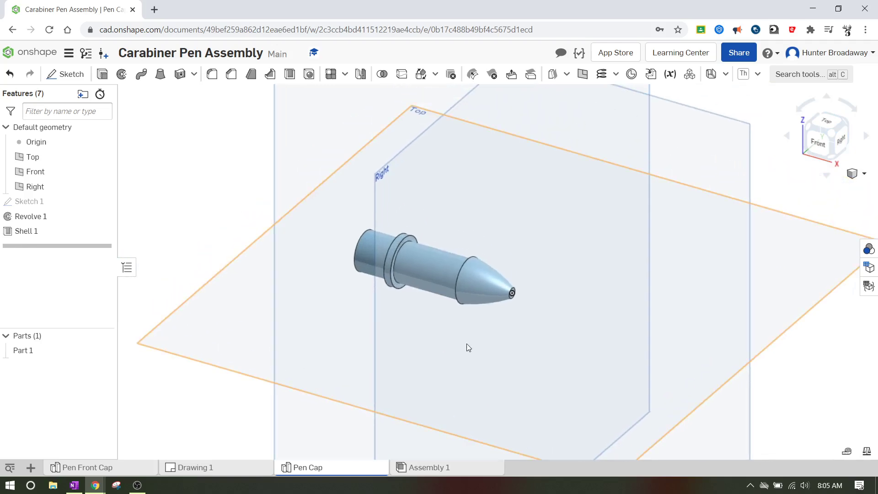
pyautogui.scroll(2, 378, 339)
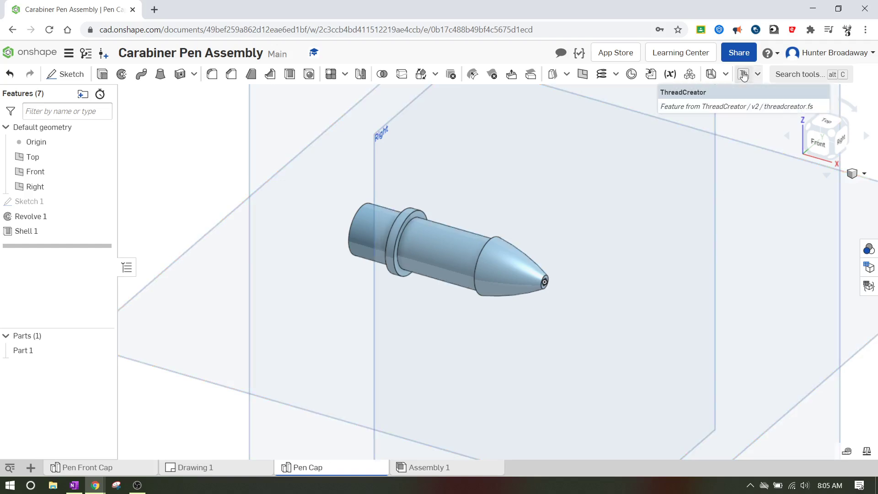
pyautogui.click(387, 214)
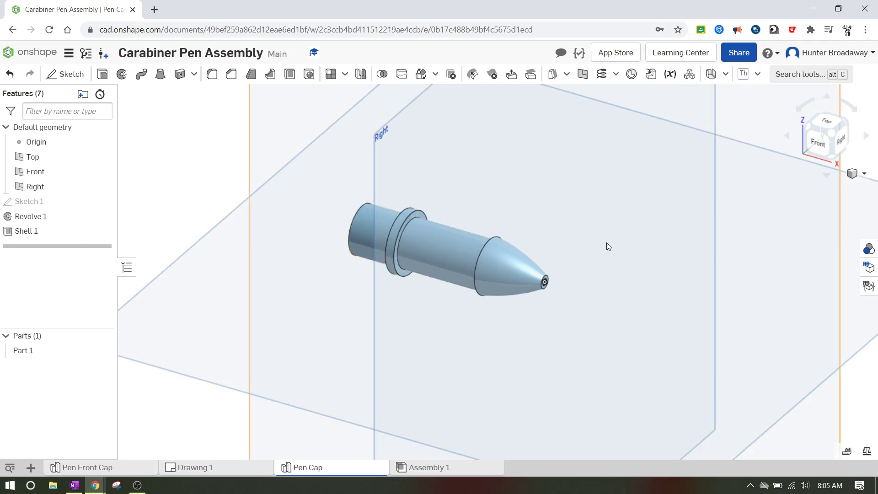